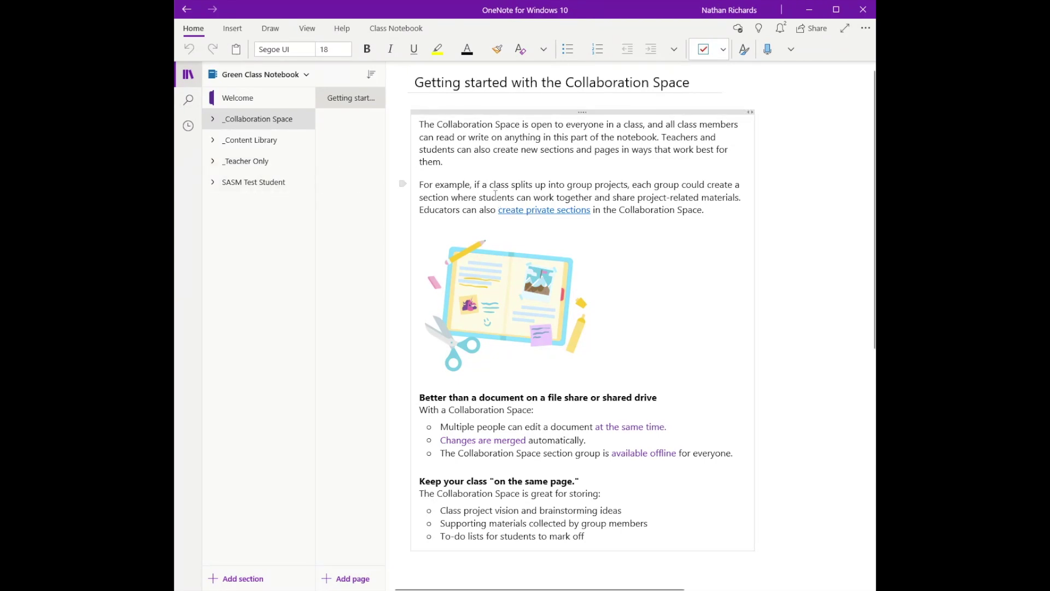
Add a new section group inside the _Teacher Only area.
left_click(211, 162)
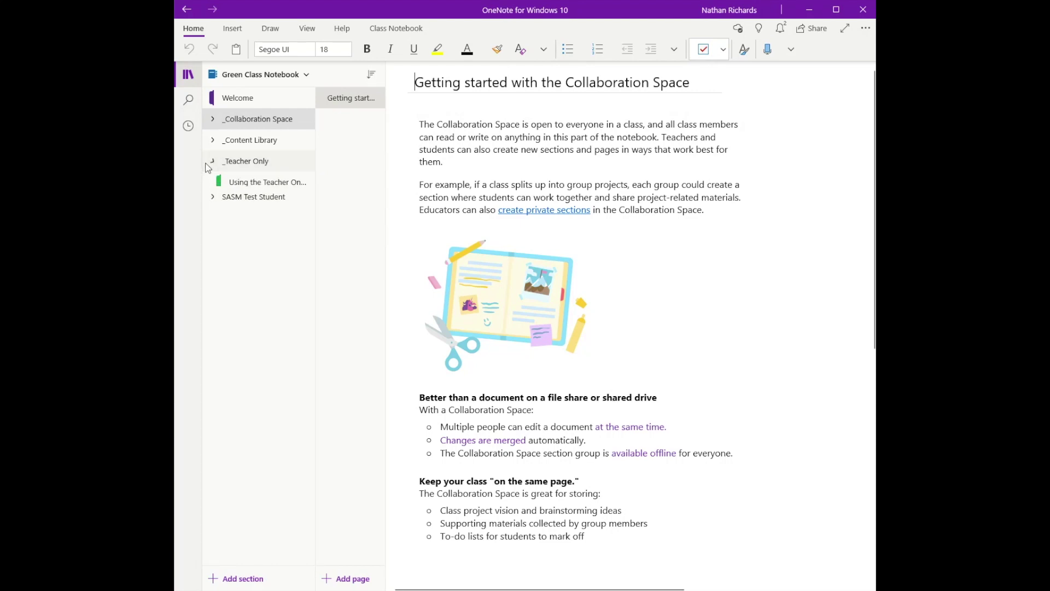
left_click(277, 193)
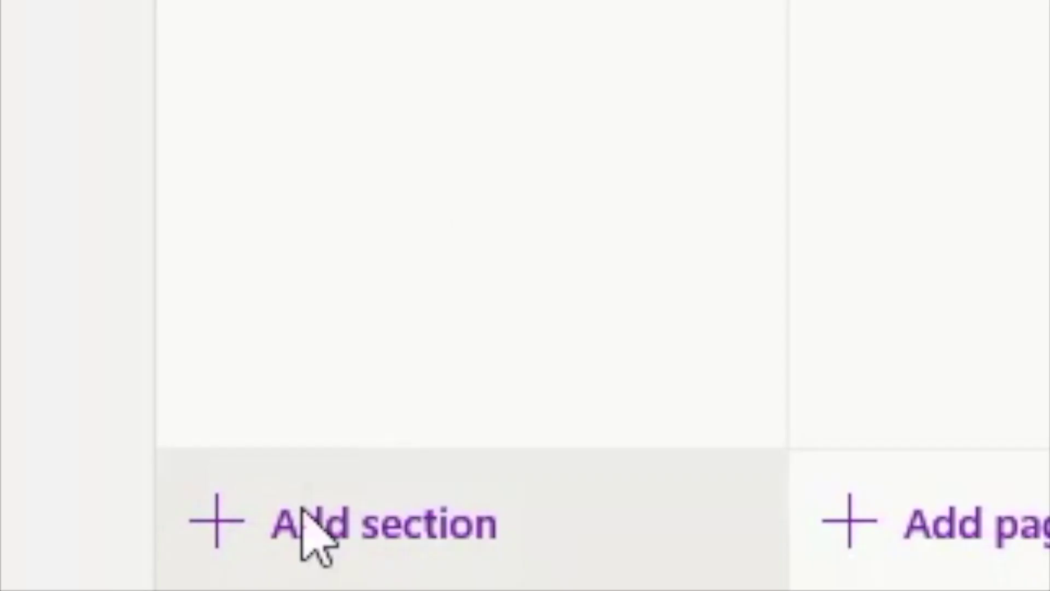
left_click(304, 520)
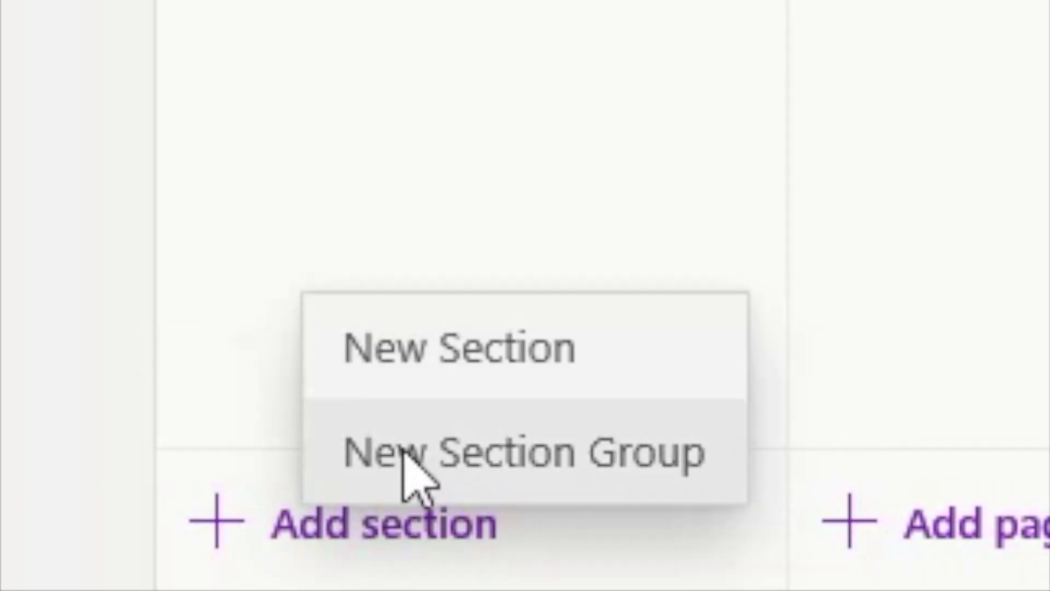
left_click(409, 465)
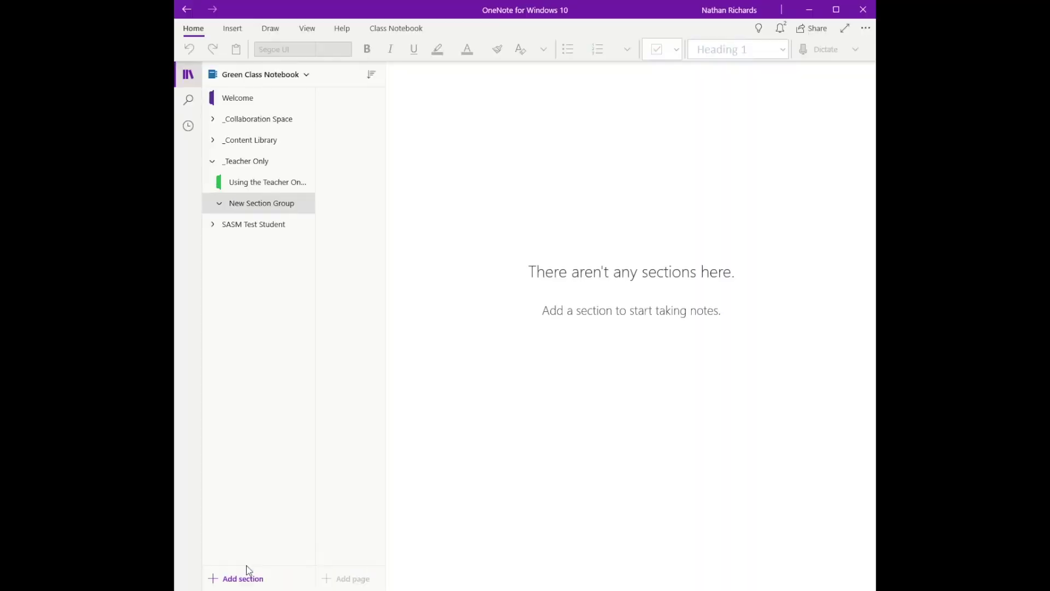
Rename the new section group to Maths.
right_click(280, 210)
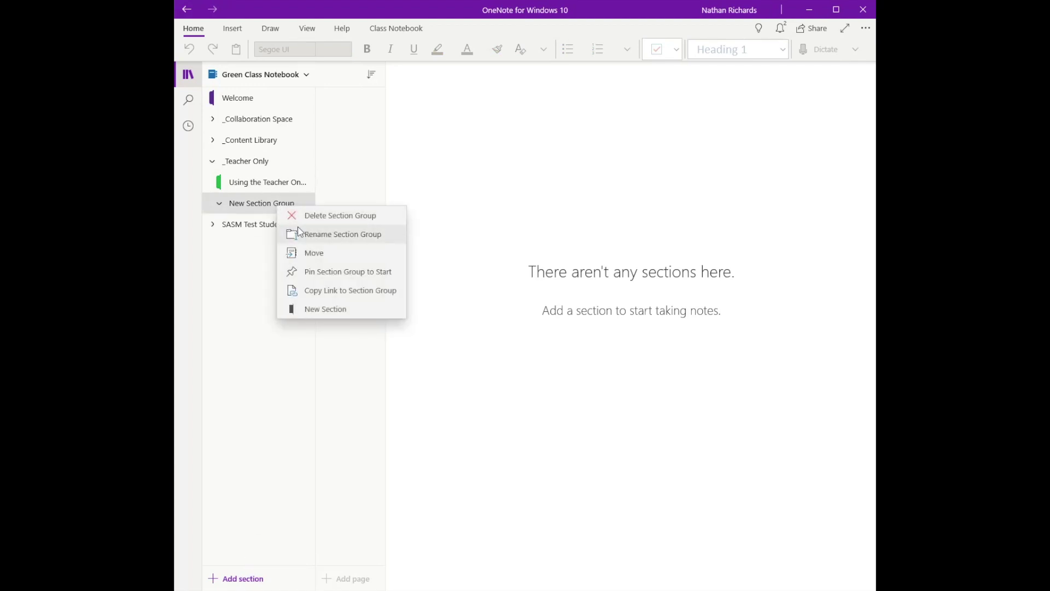
left_click(318, 235)
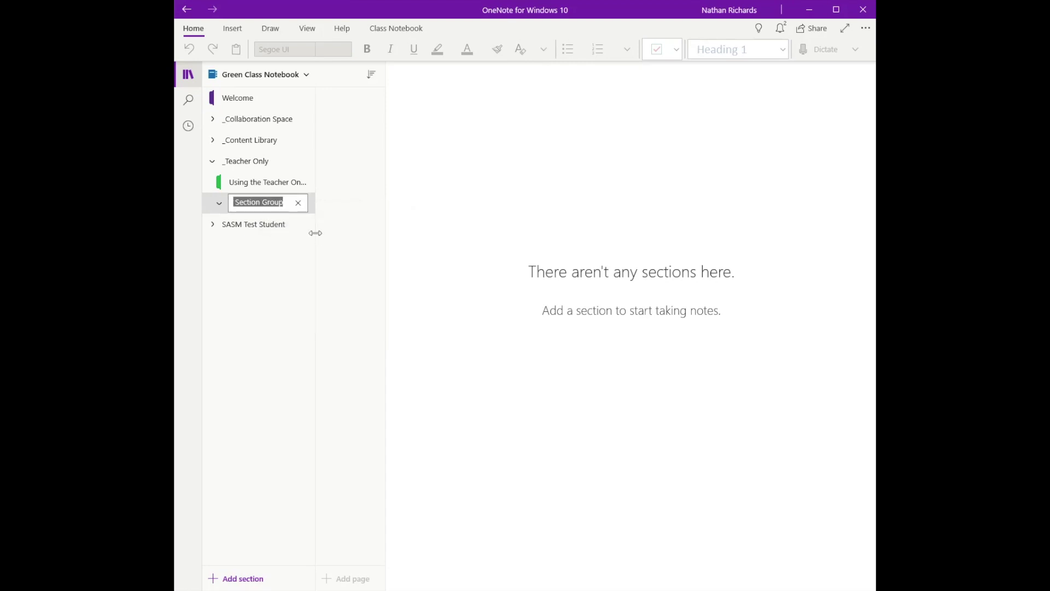
type("Maths")
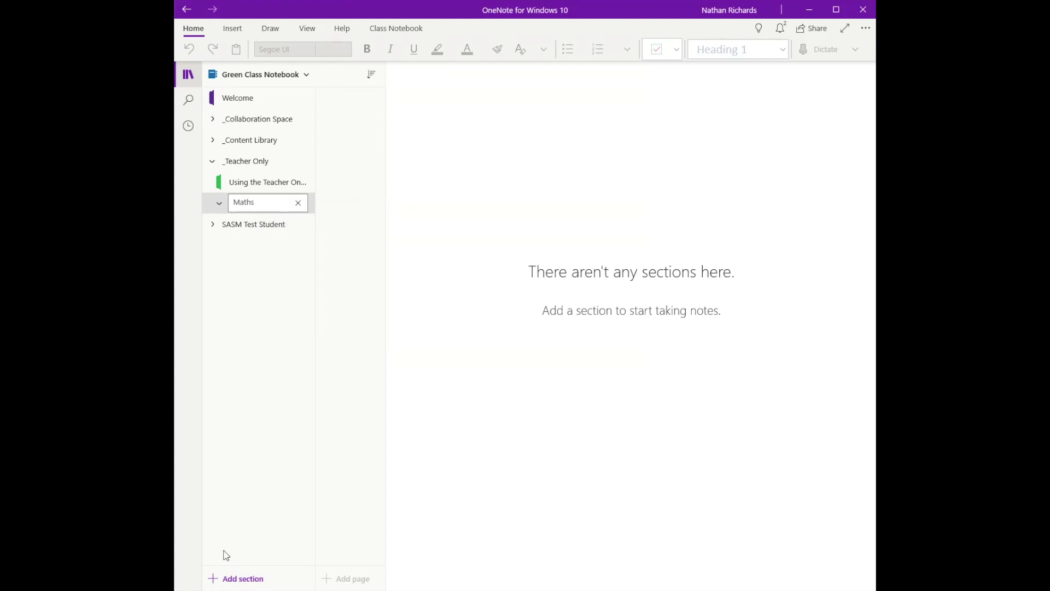
left_click(216, 581)
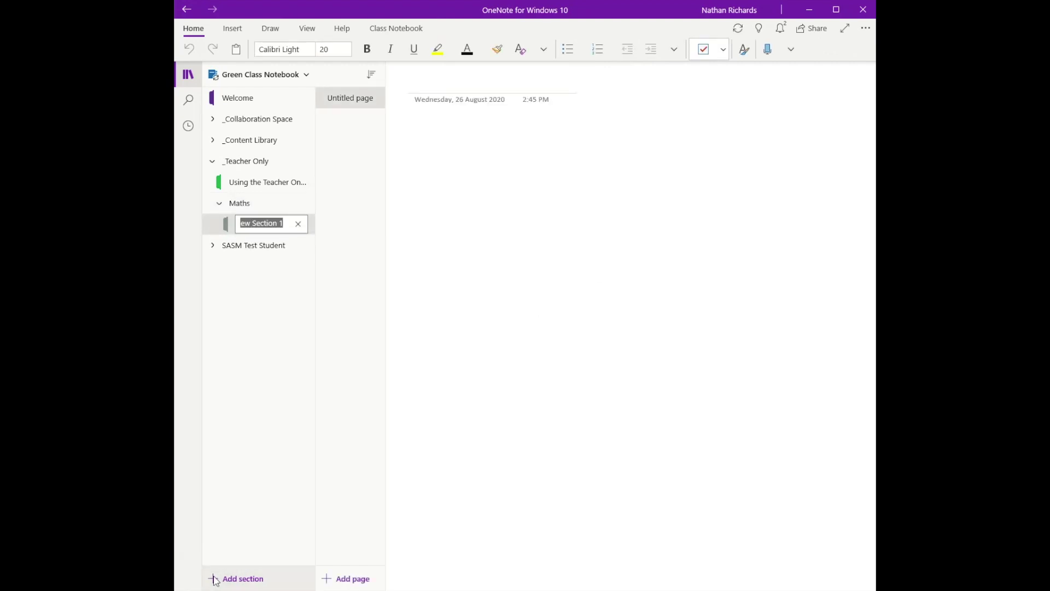
Name the four new Maths sections Term 1, Term 2, Term 3 and Term4.
type("Term 1")
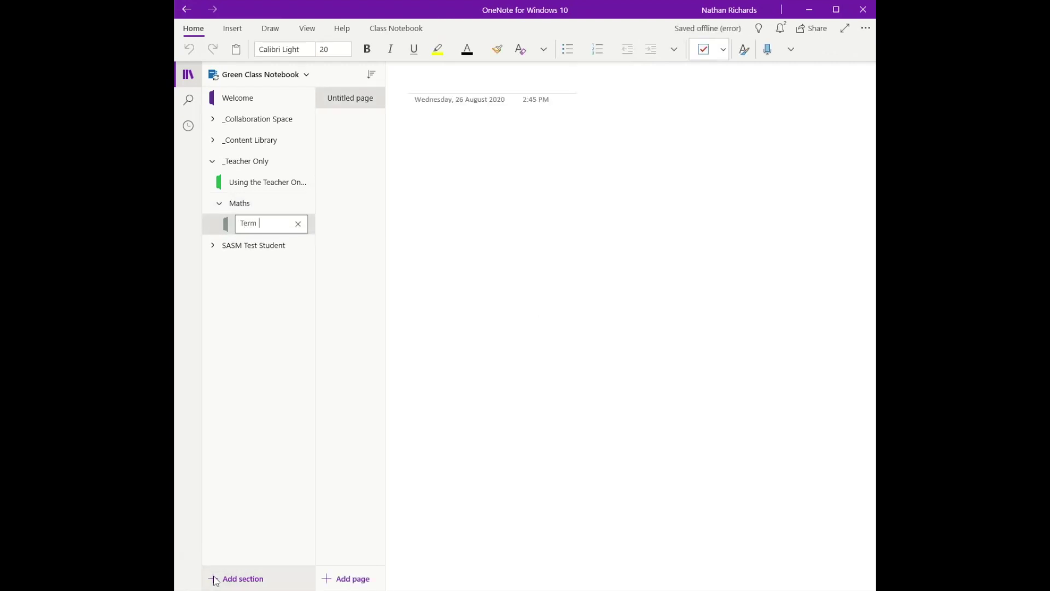
left_click(216, 581)
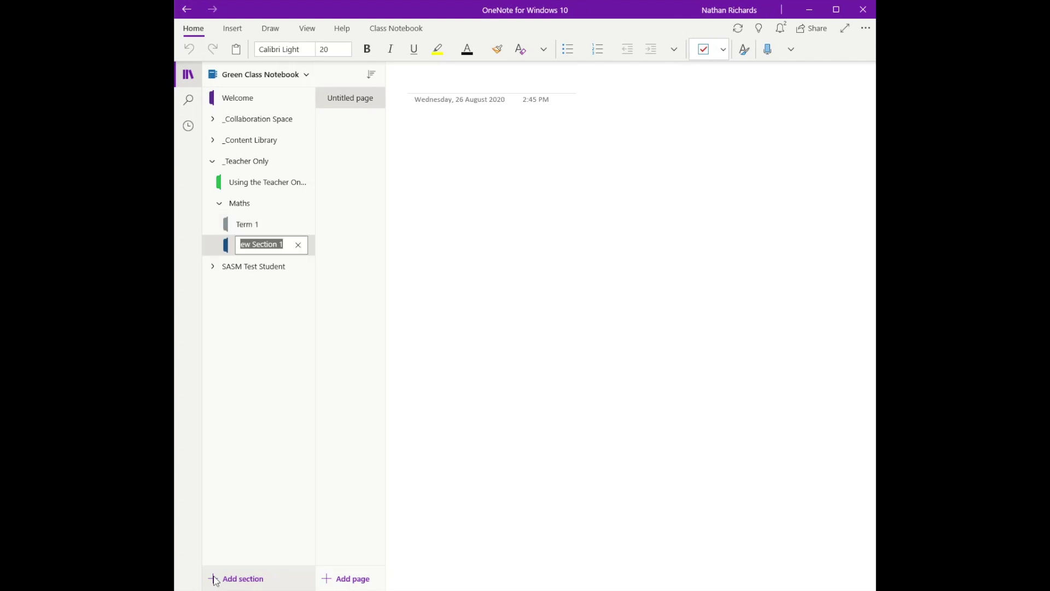
type("Term 2")
left_click(216, 581)
type("T")
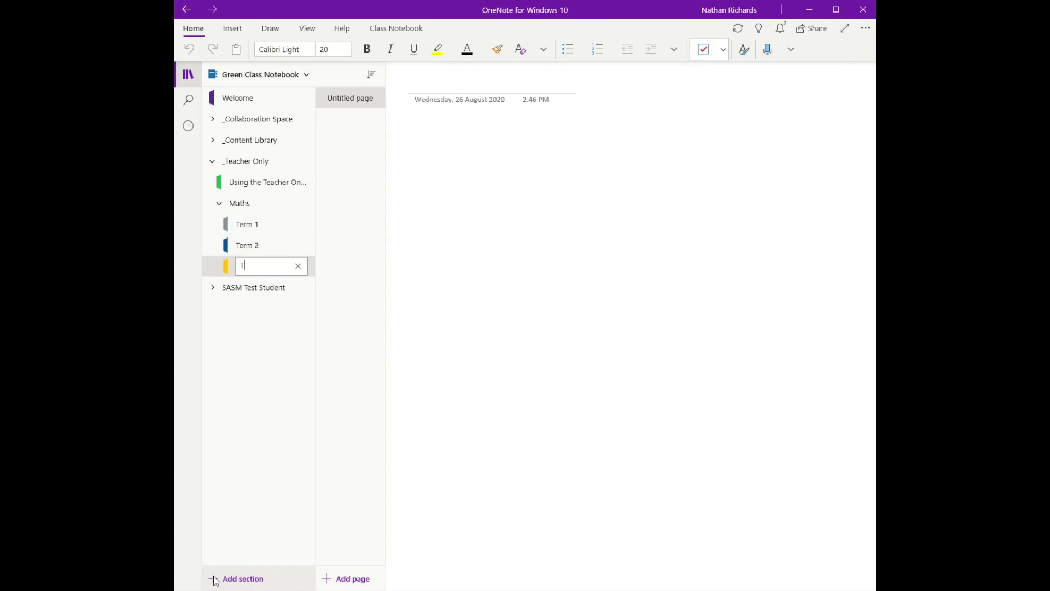
type("erm 3")
left_click(217, 581)
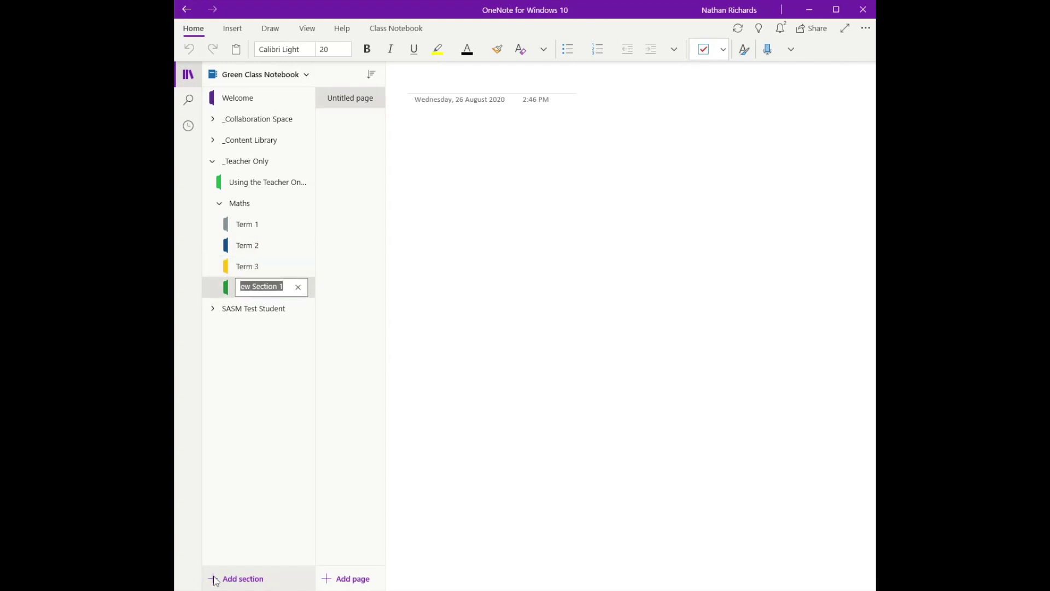
type("Term4")
key("Return")
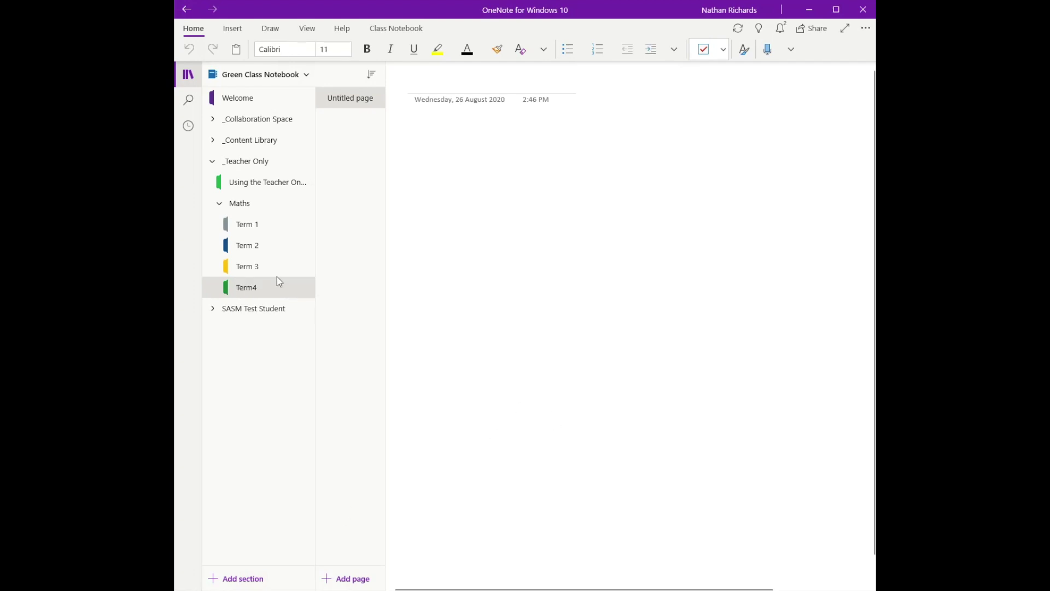
Expand _Teacher Only and Maths, then open the Maths Term 1 section.
left_click(219, 204)
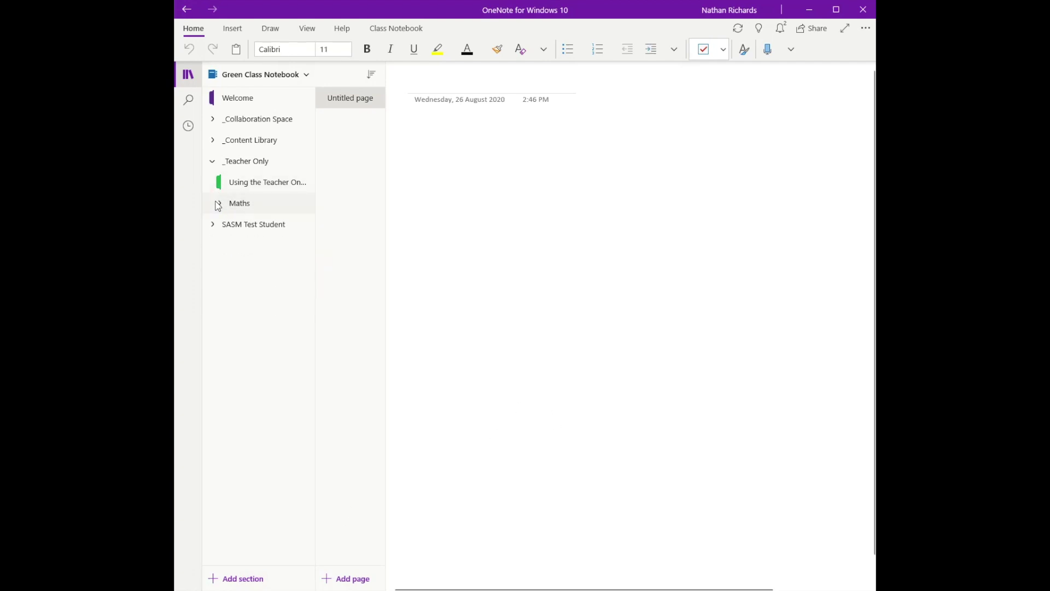
left_click(218, 205)
left_click(219, 205)
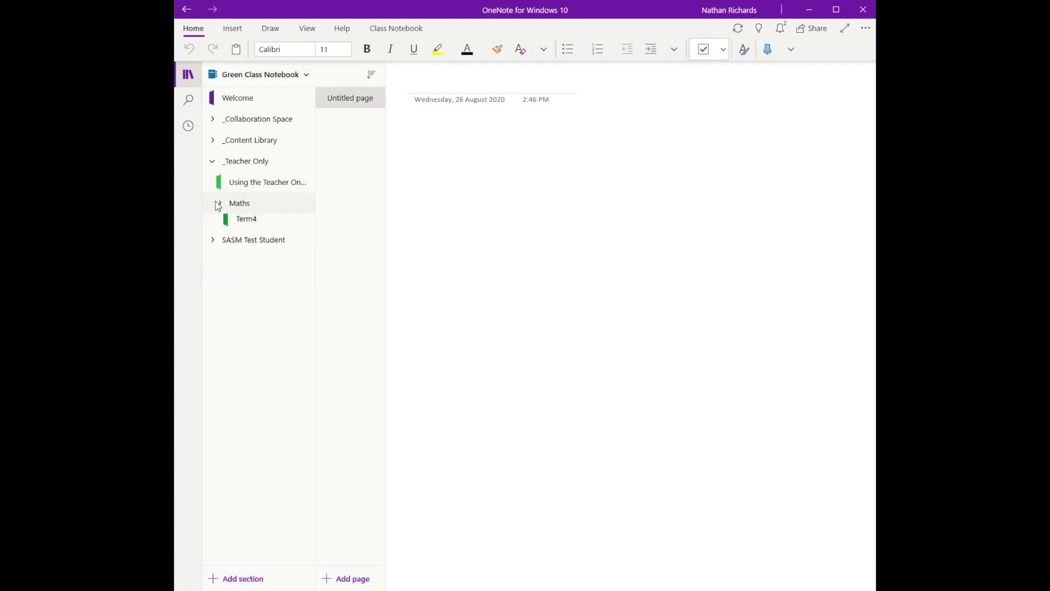
left_click(214, 164)
left_click(214, 164)
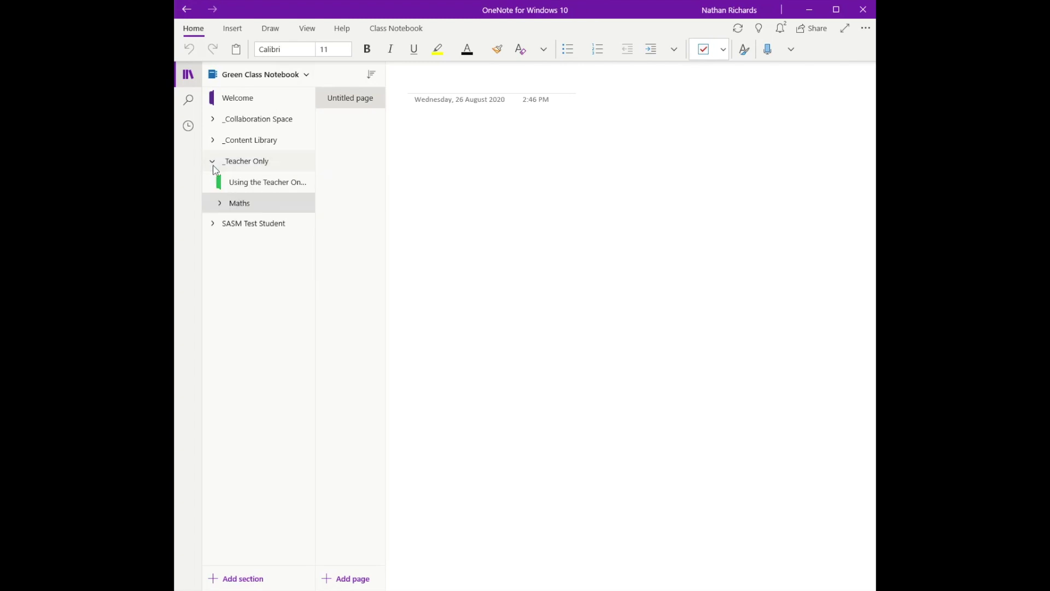
left_click(220, 206)
right_click(240, 206)
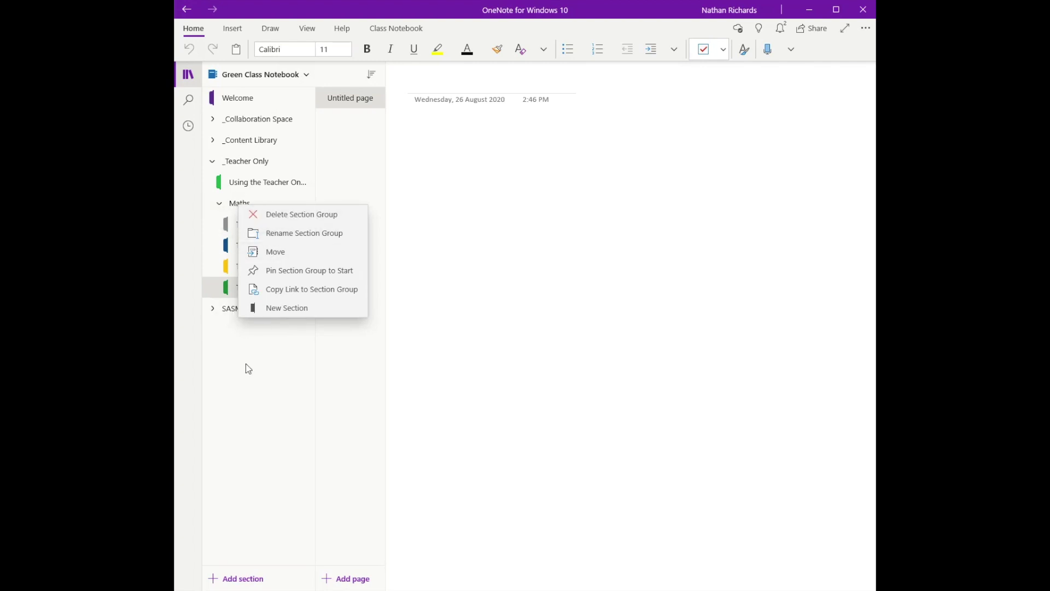
left_click(335, 357)
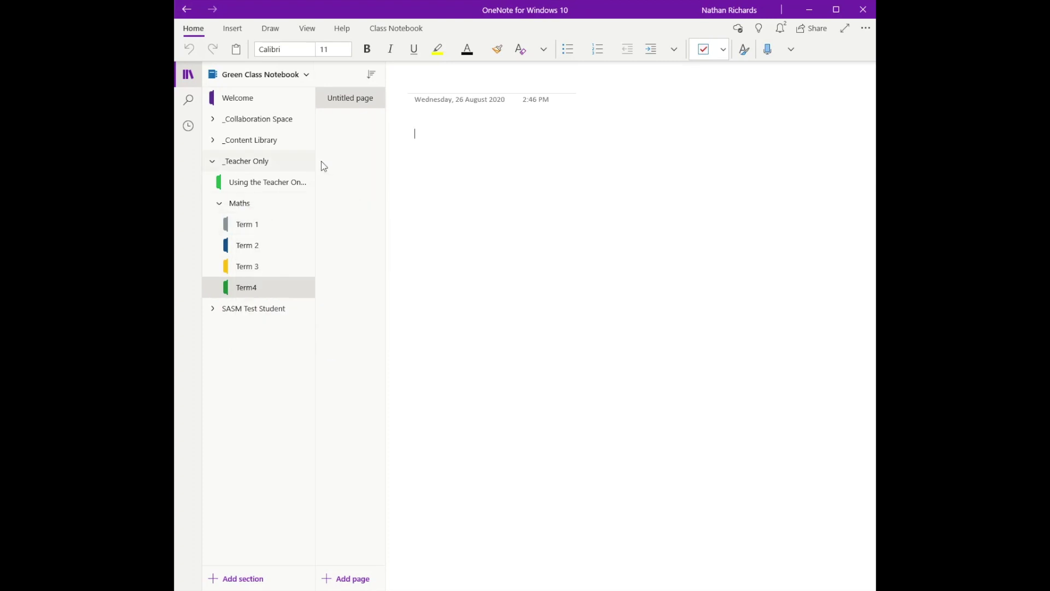
left_click(277, 228)
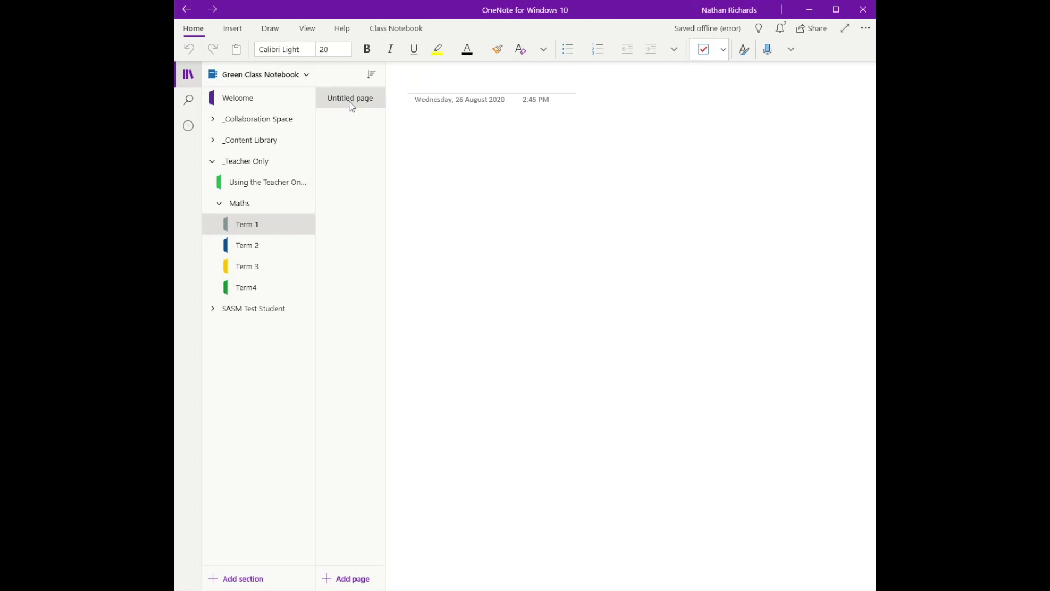
Title the page Topic 1 and add Page 1 as its subpage.
type("Toppi")
key("BackSpace")
key("BackSpace")
type("c 1")
left_click(356, 581)
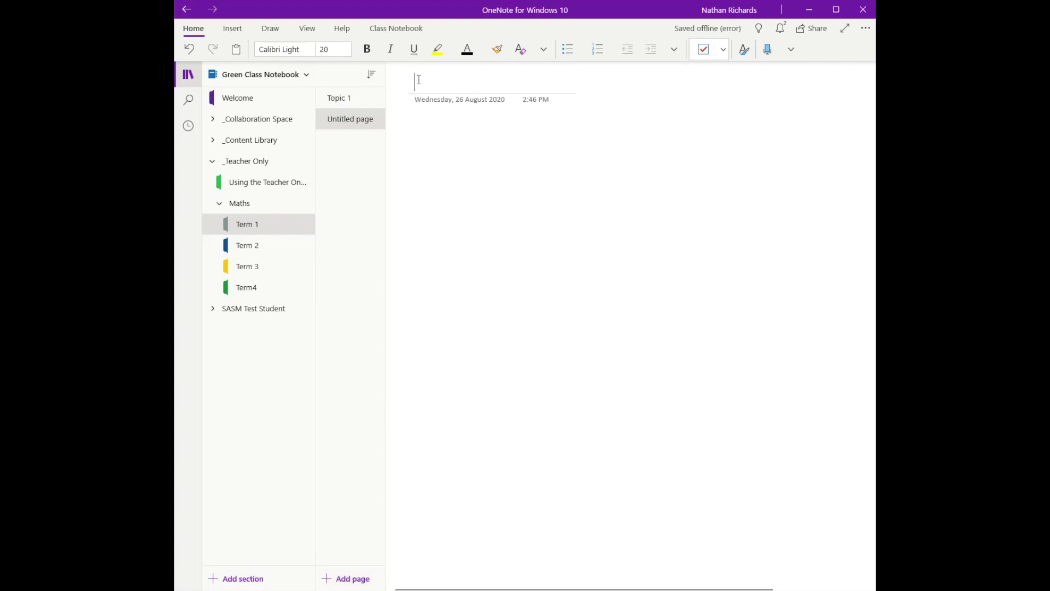
type("Page 1")
right_click(337, 124)
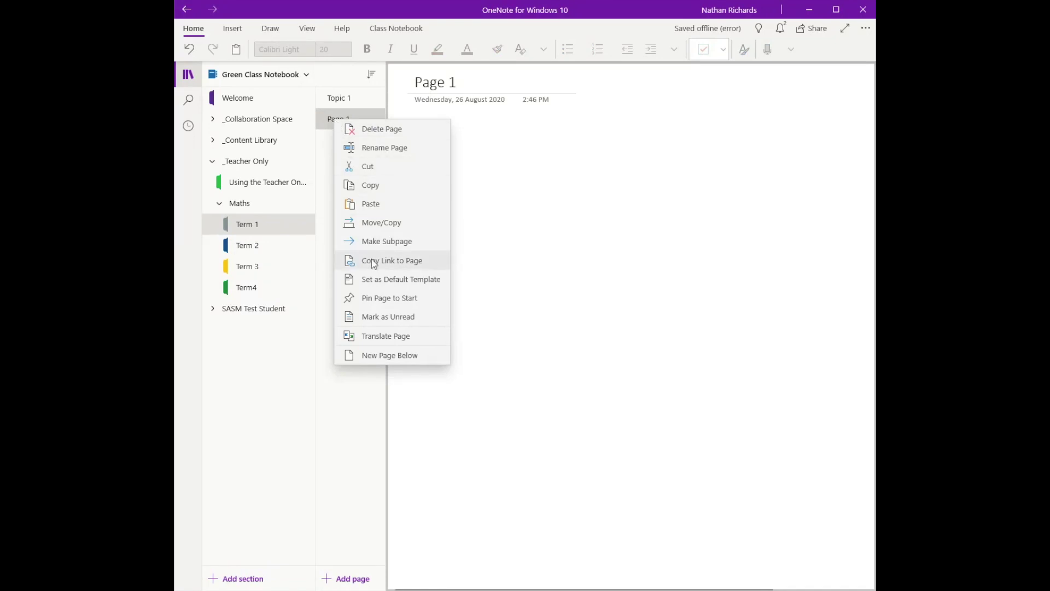
left_click(379, 243)
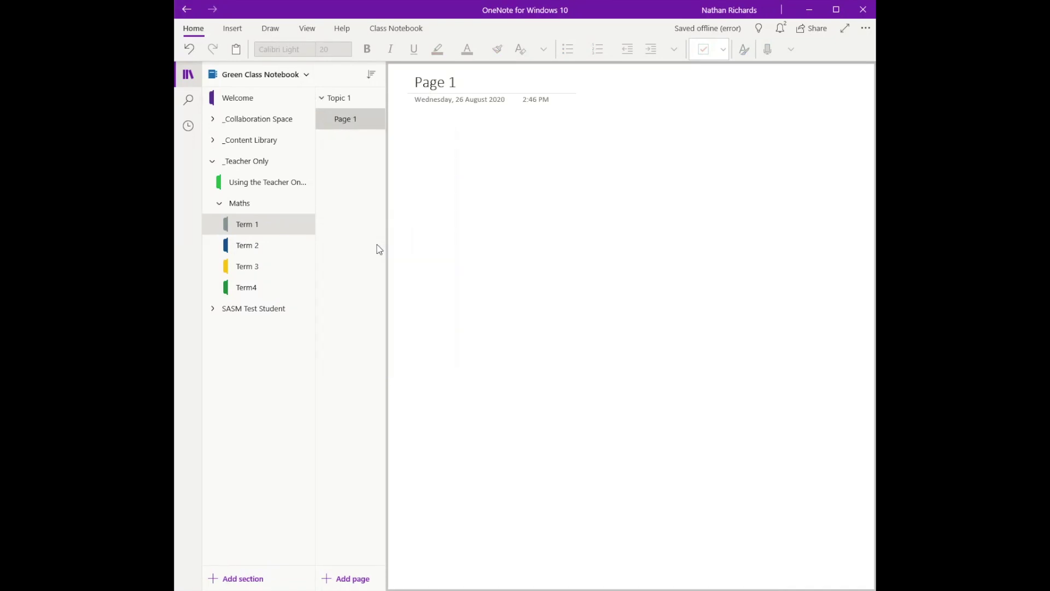
Add Page 2 and Page 3 as further subpages under Topic 1.
left_click(329, 579)
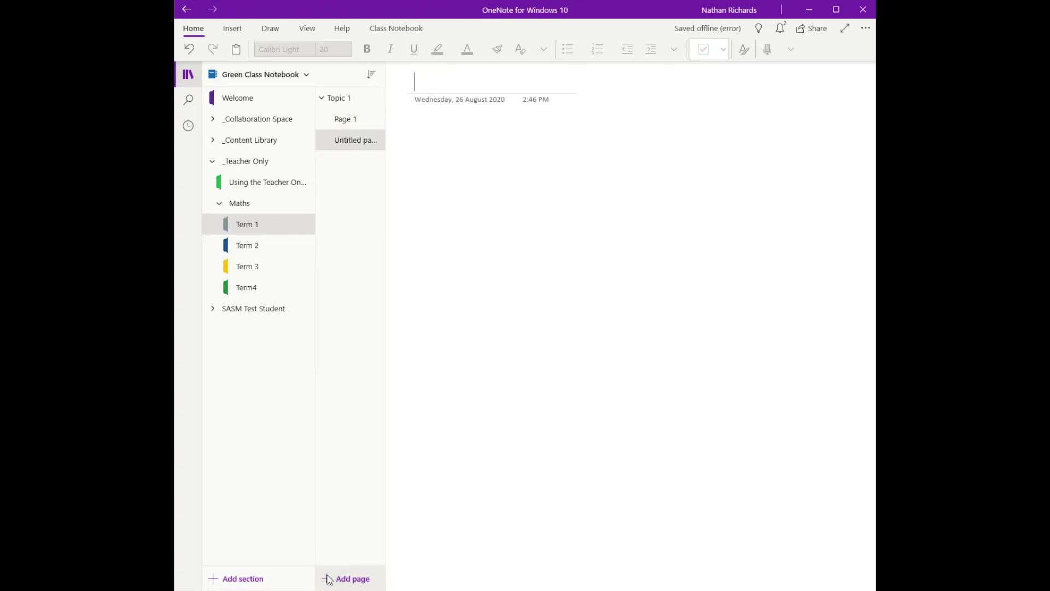
type("Page 2")
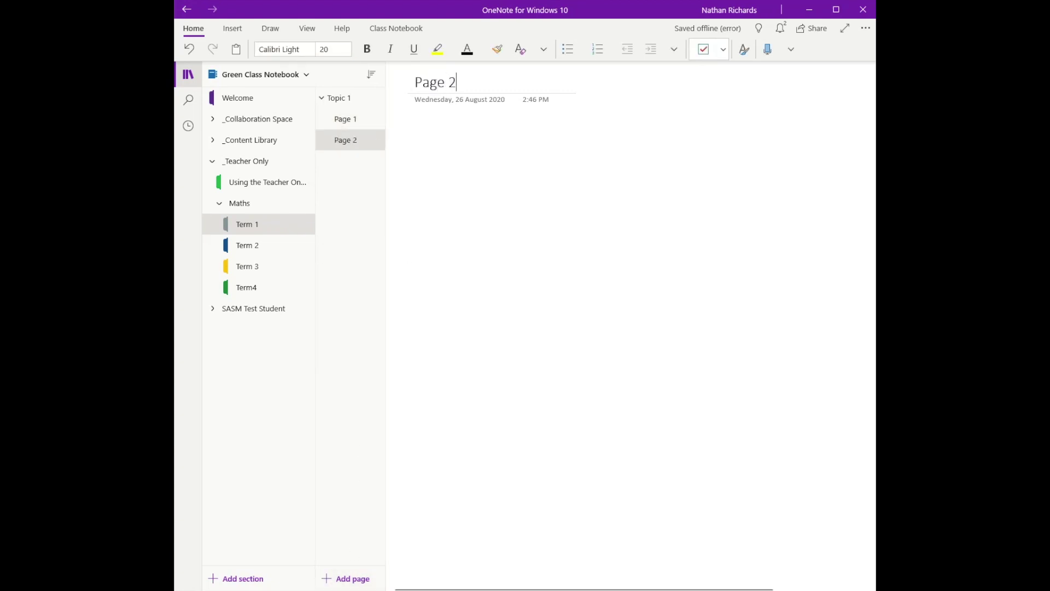
left_click(336, 578)
type("Page 3")
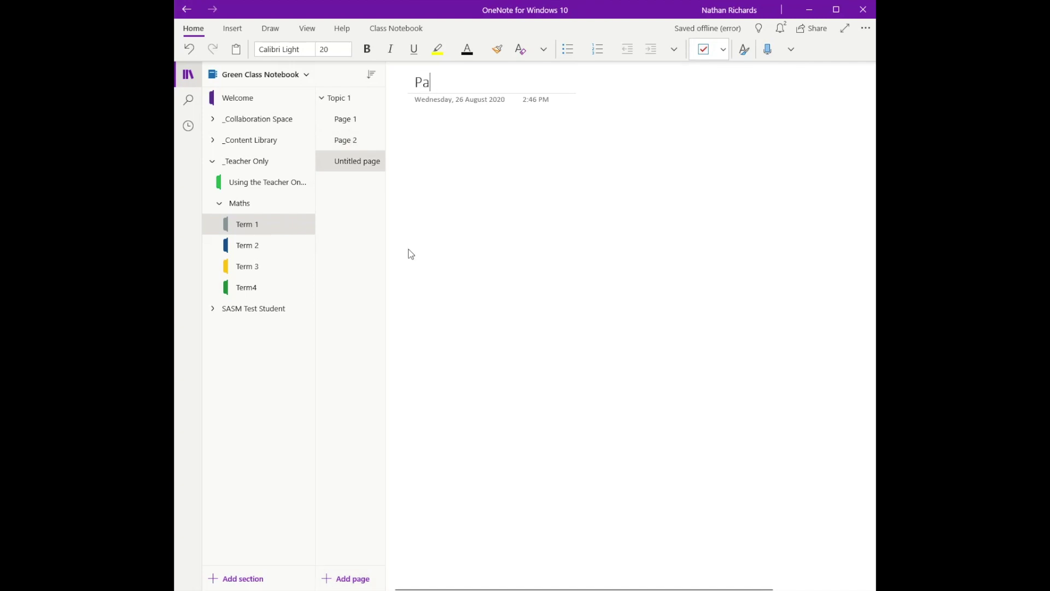
left_click(323, 99)
Browse Topic 1's subpages, opening Page 1 and another subpage.
left_click(322, 98)
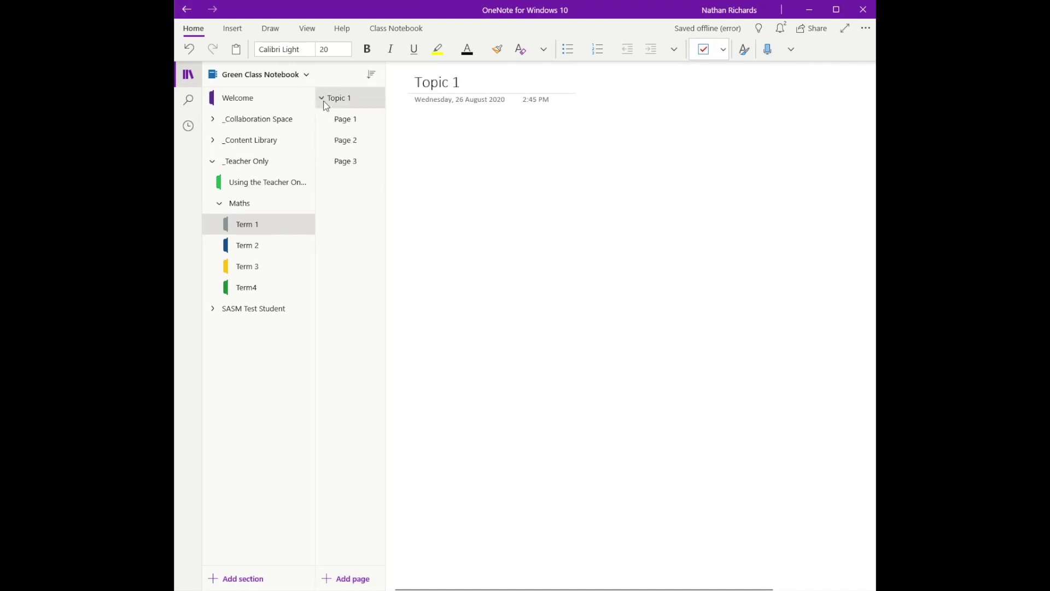
left_click(342, 140)
left_click(340, 124)
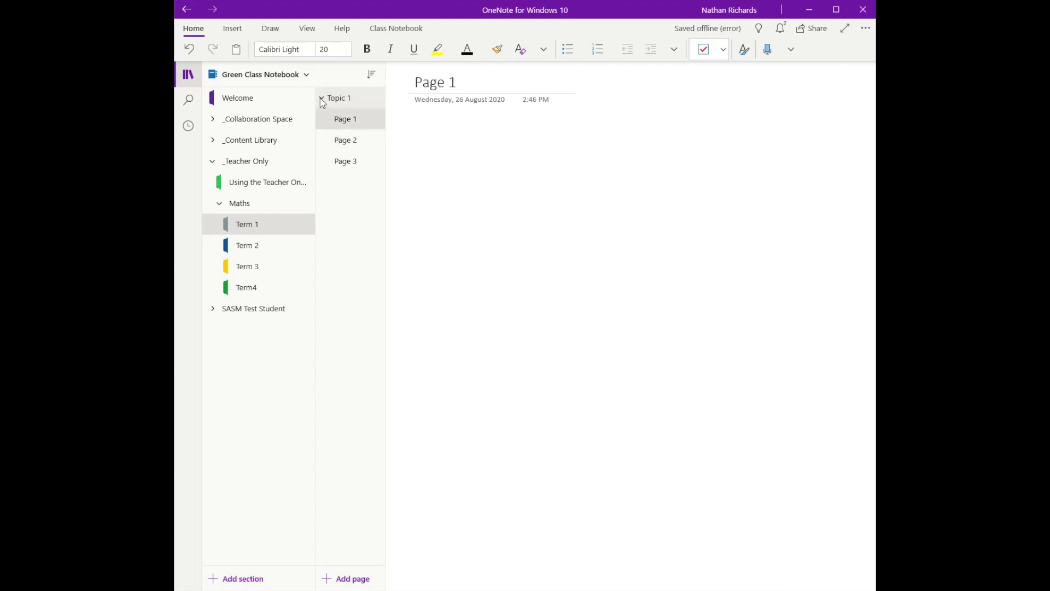
left_click(321, 97)
left_click(321, 99)
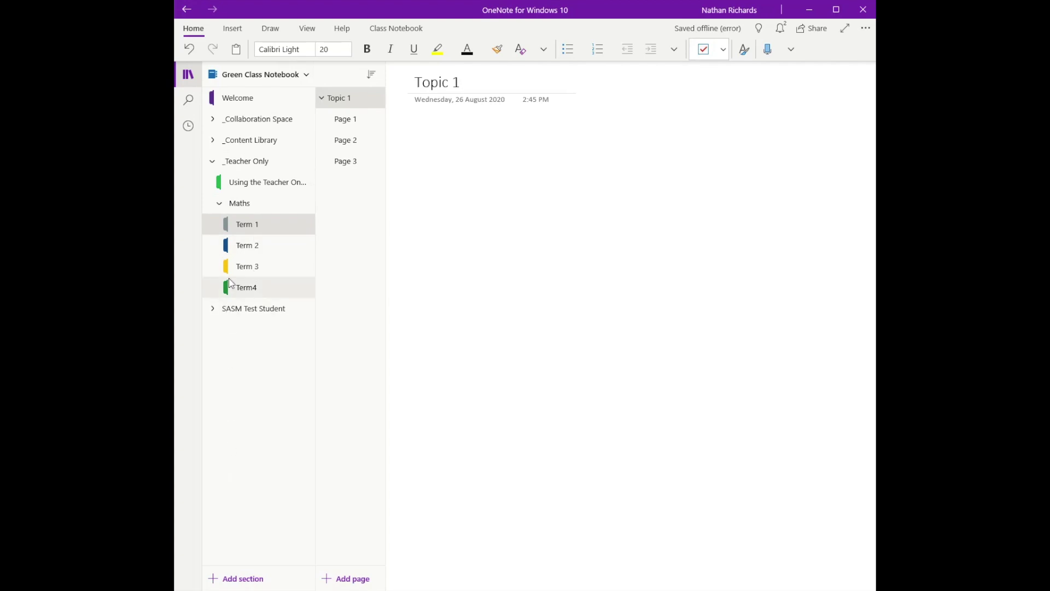
Return to the Teacher-Only getting-started section and create a new section group.
left_click(241, 189)
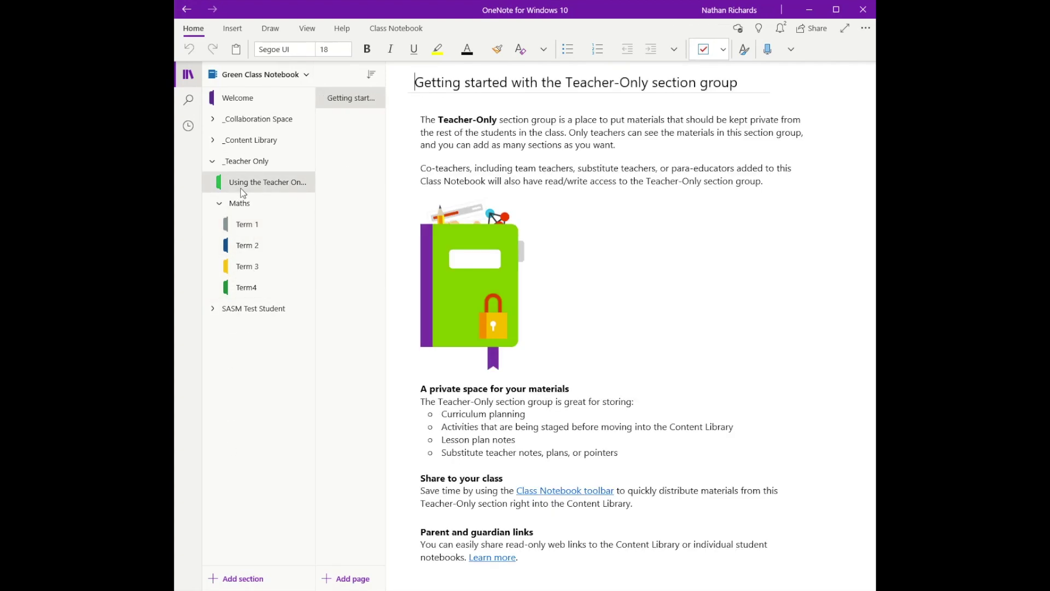
left_click(240, 578)
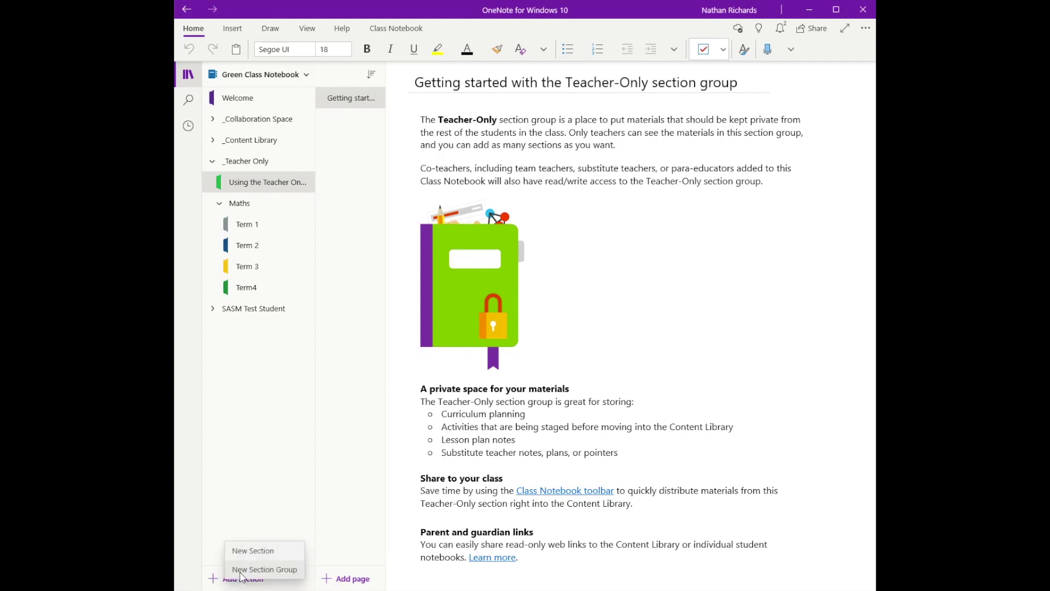
left_click(242, 574)
Rename the new section group to English.
right_click(259, 311)
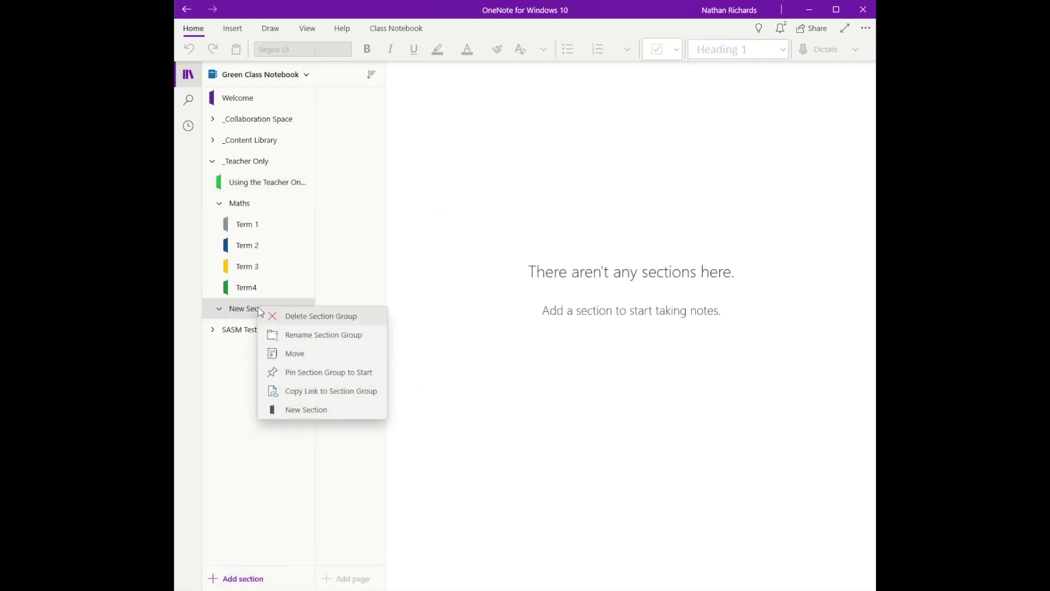
left_click(278, 335)
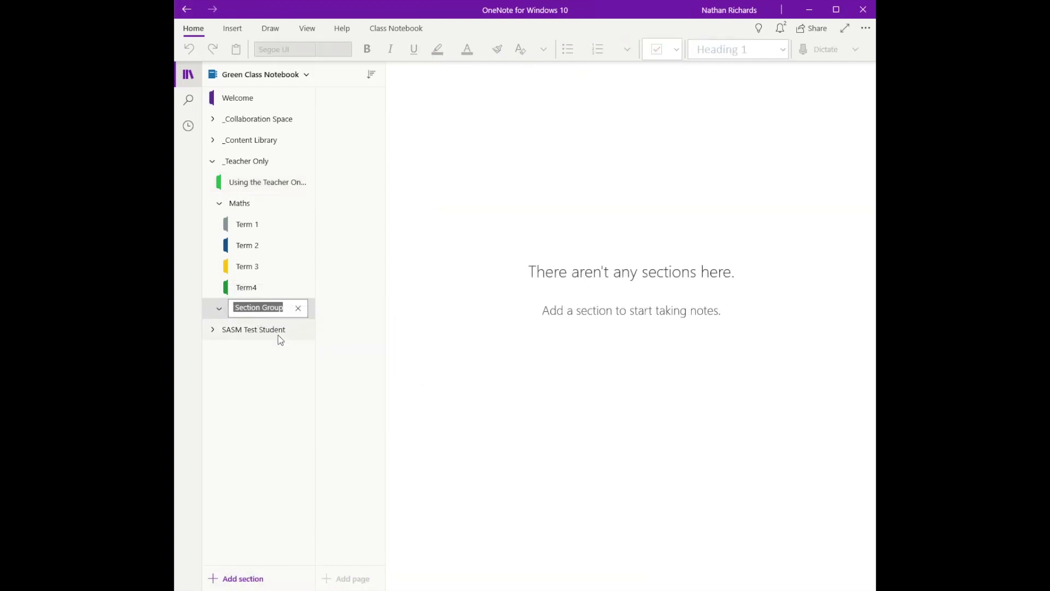
type("English")
left_click(213, 581)
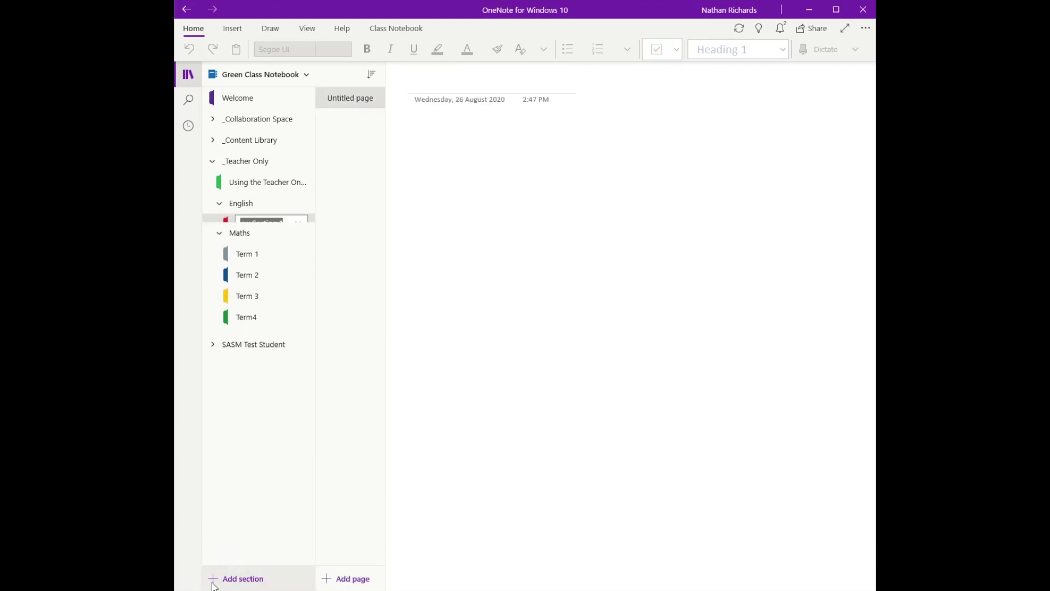
Add four English sections named Term 1, Term 2, Term 3 and Term 4.
type("Term")
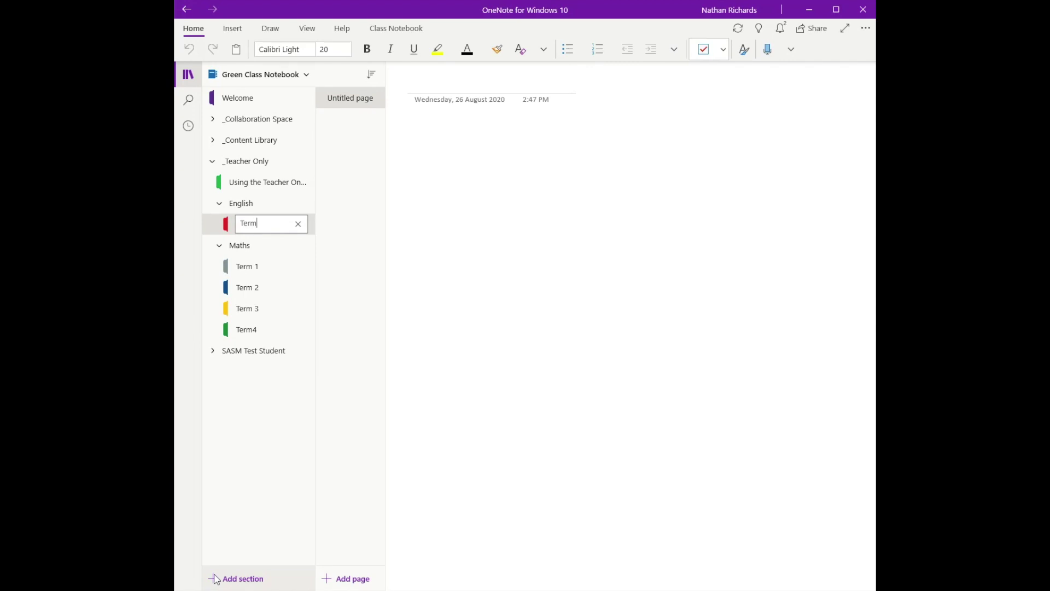
type(" 1")
key("Return")
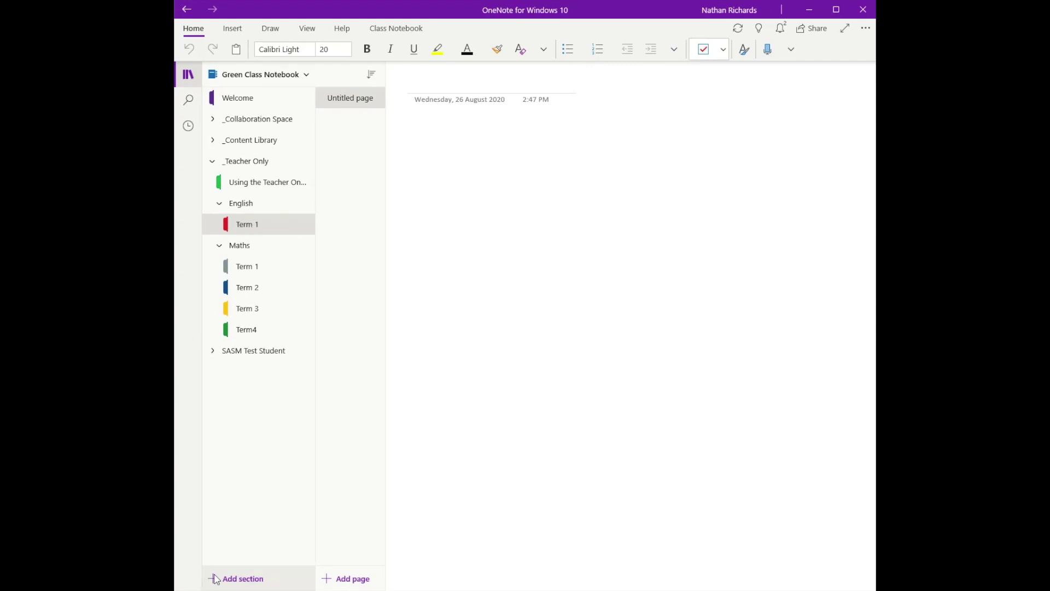
left_click(217, 578)
type("Term 2")
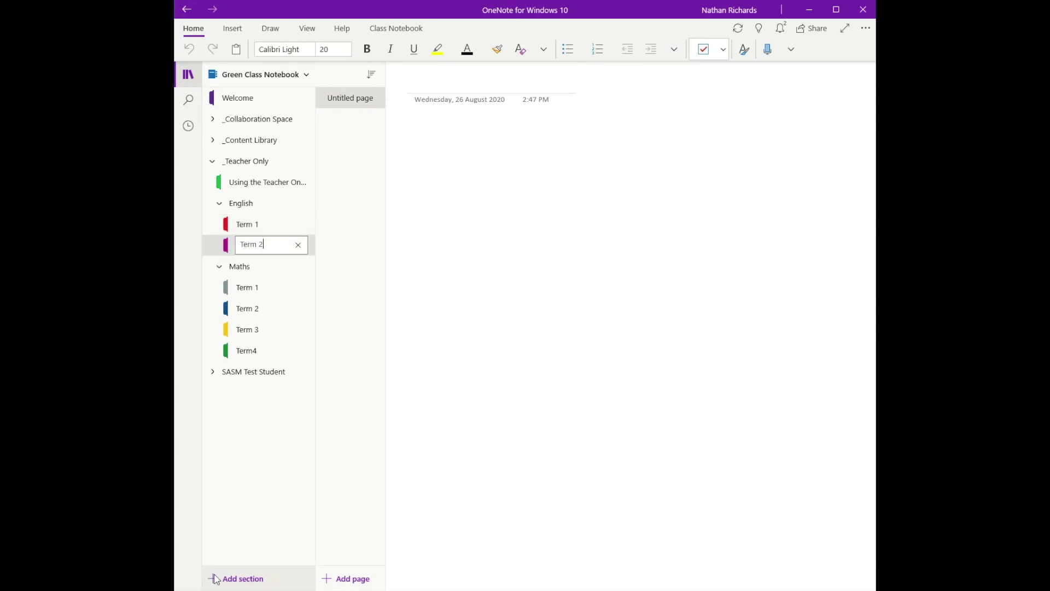
left_click(219, 579)
type("Term")
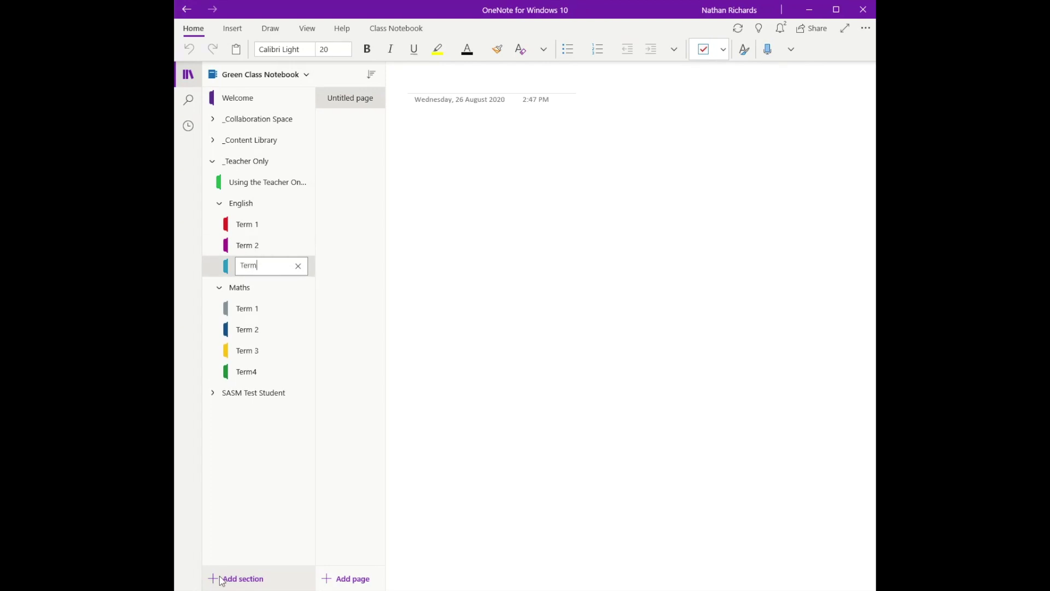
type(" 3")
left_click(221, 579)
type("Term 4")
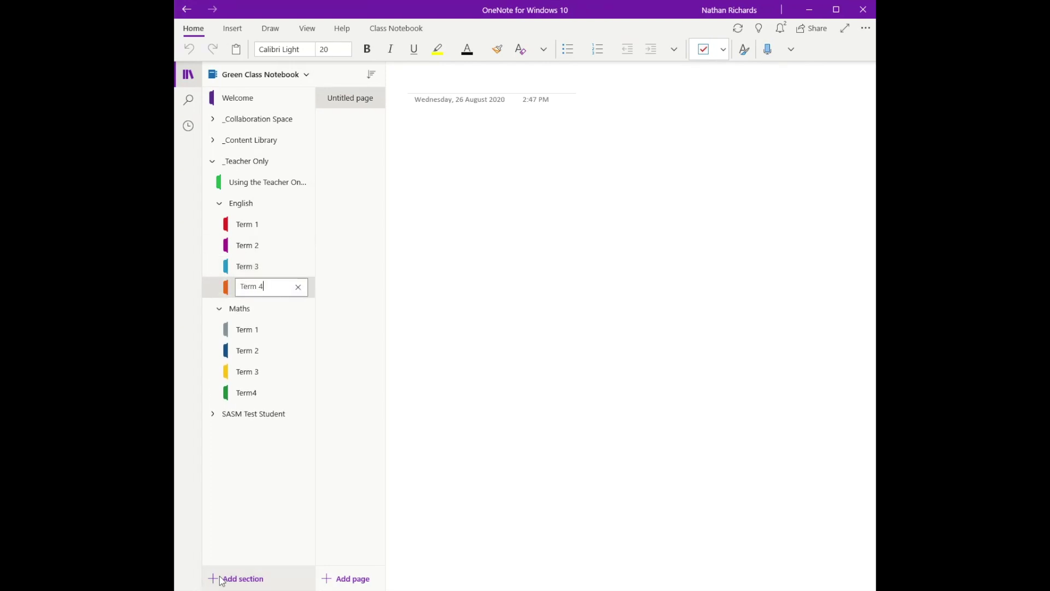
Collapse English, expand Maths, and open the default getting-started section.
left_click(219, 203)
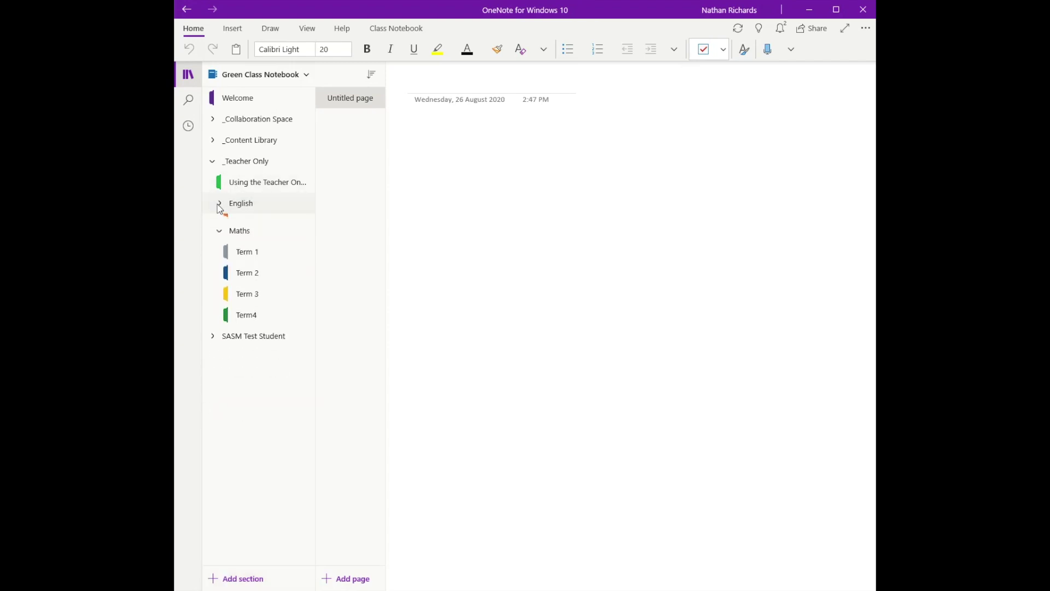
left_click(218, 222)
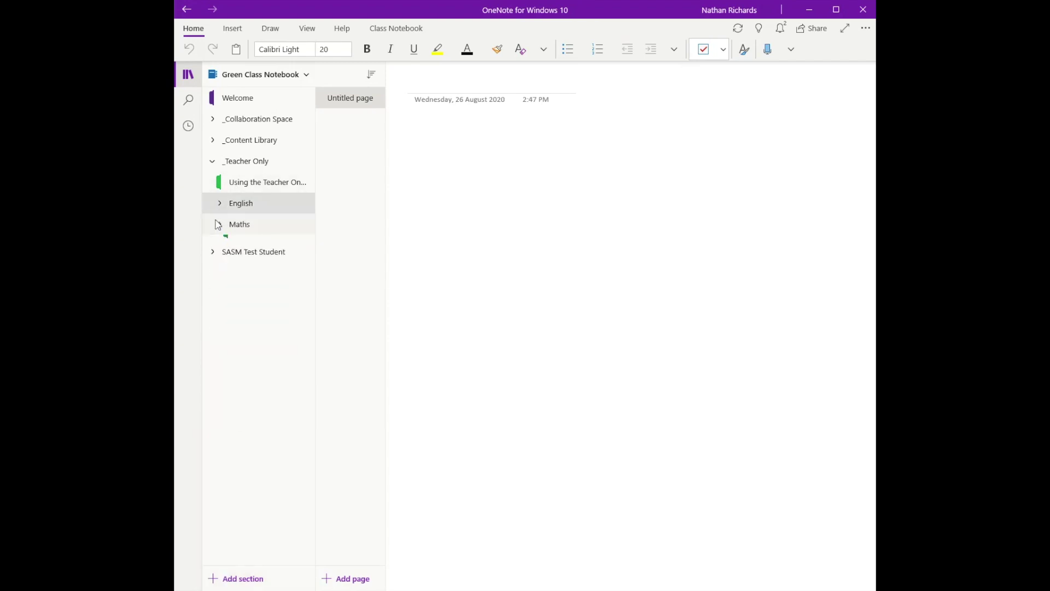
left_click(212, 164)
left_click(213, 161)
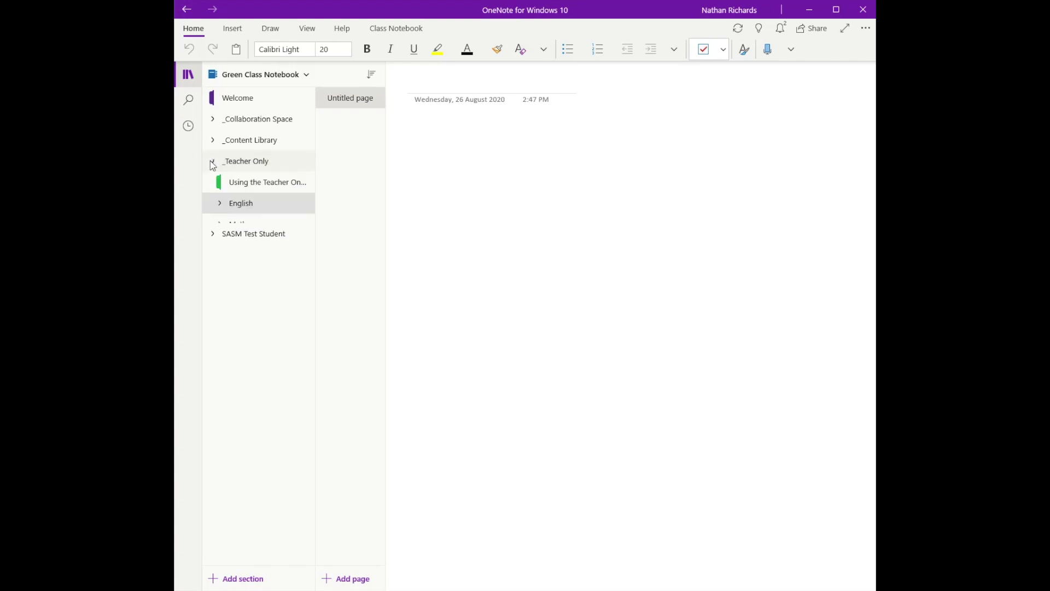
left_click(219, 224)
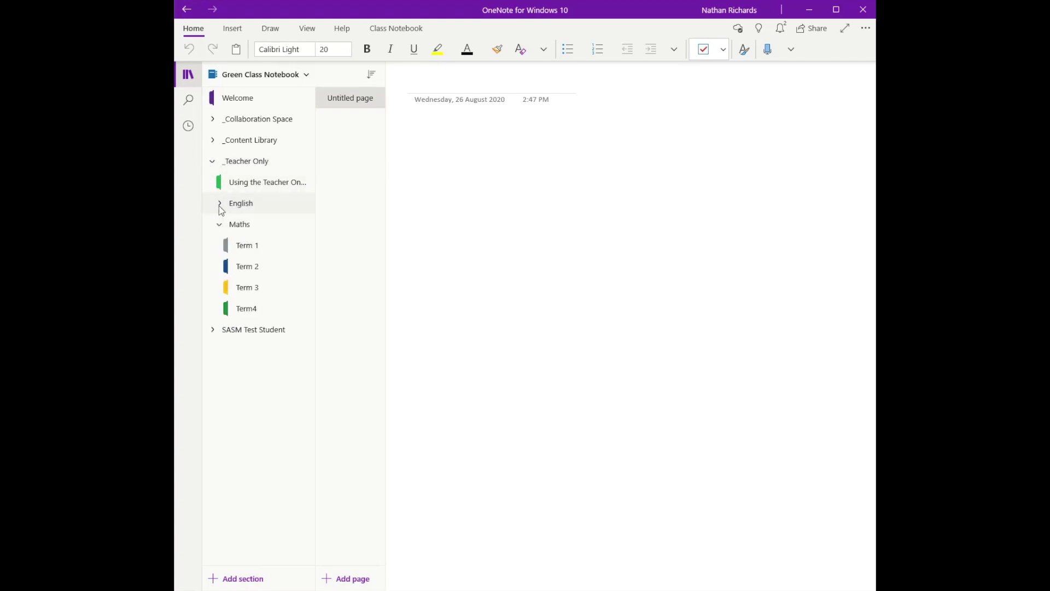
left_click(225, 183)
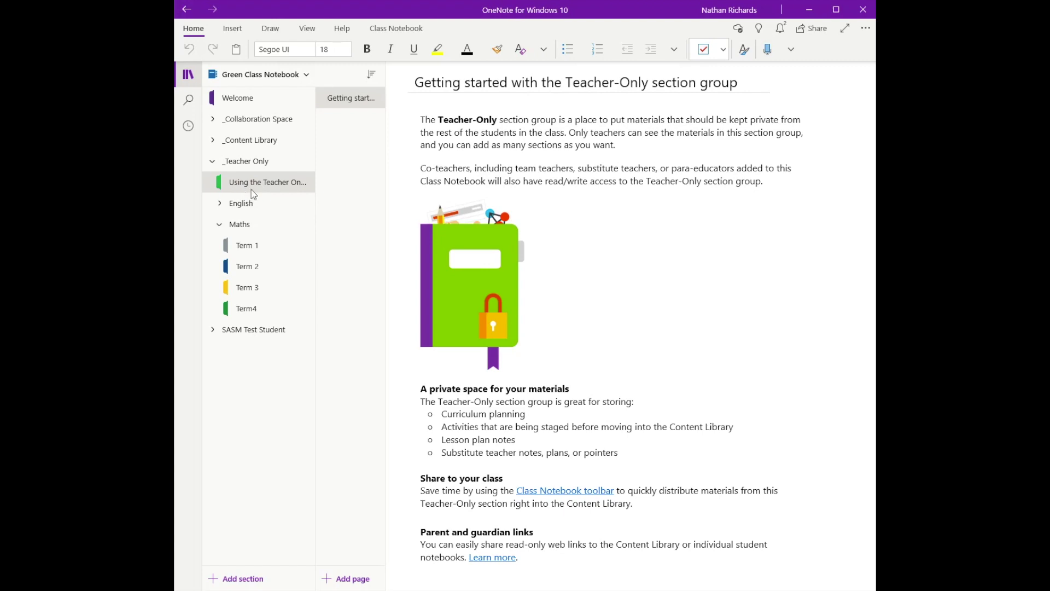
Permanently delete the 'Using the Teacher Only' section.
right_click(257, 184)
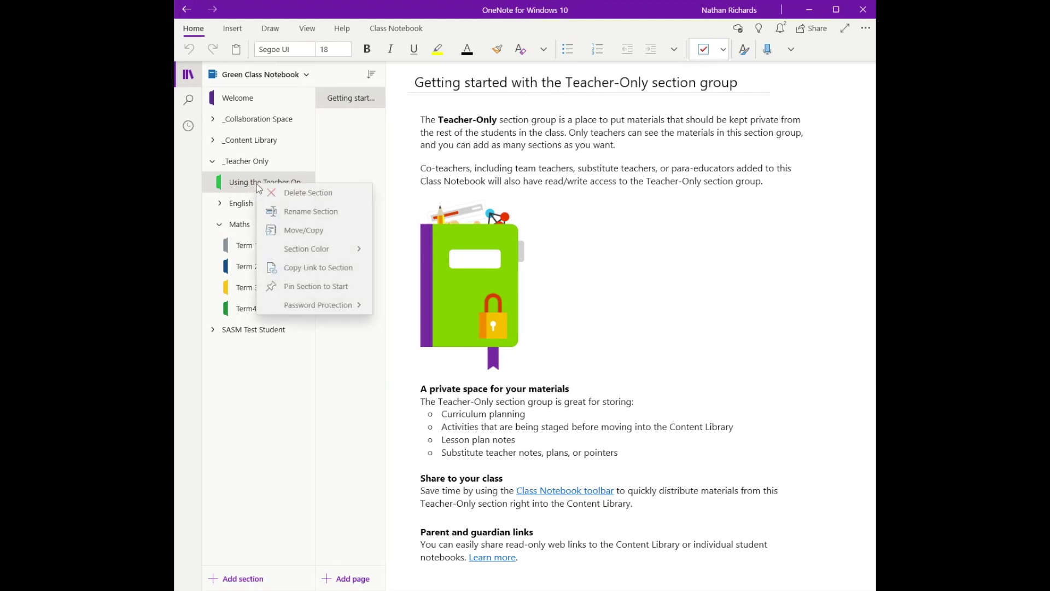
left_click(280, 192)
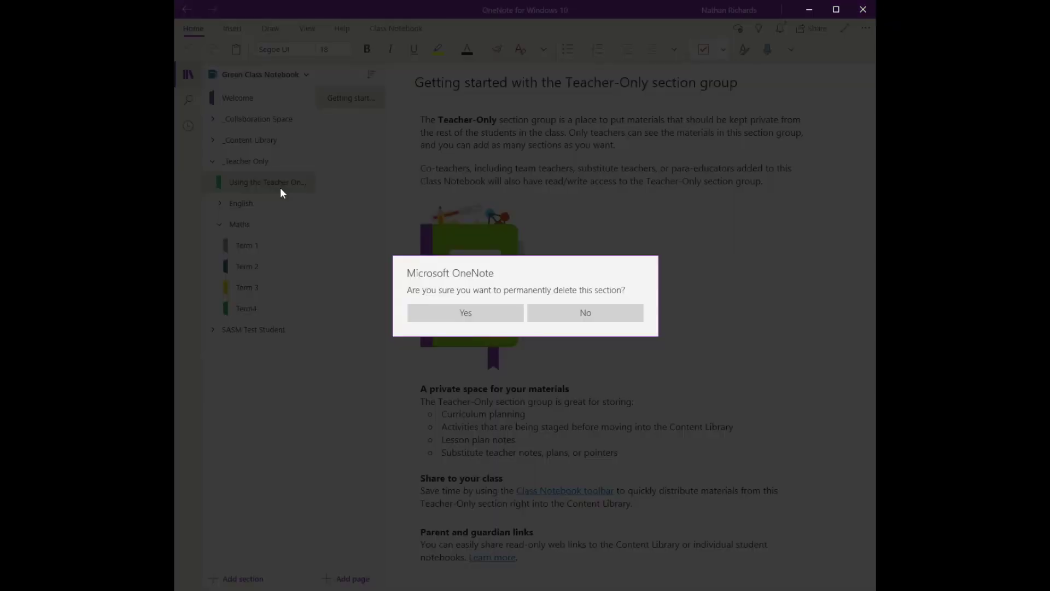
left_click(490, 310)
left_click(239, 204)
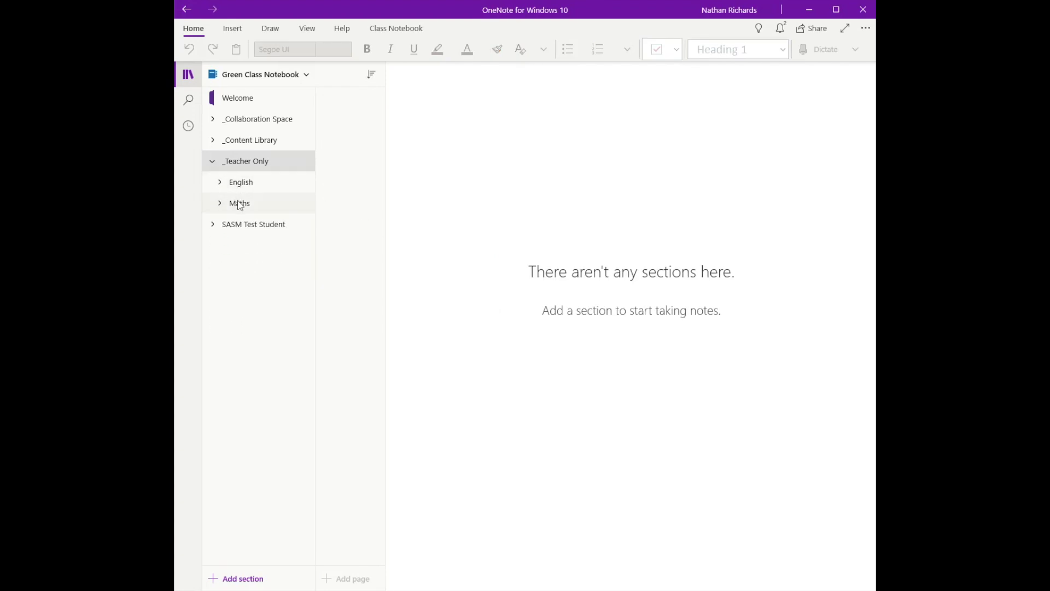
Create another section group under Teacher Only and name it Science.
left_click(244, 581)
left_click(259, 567)
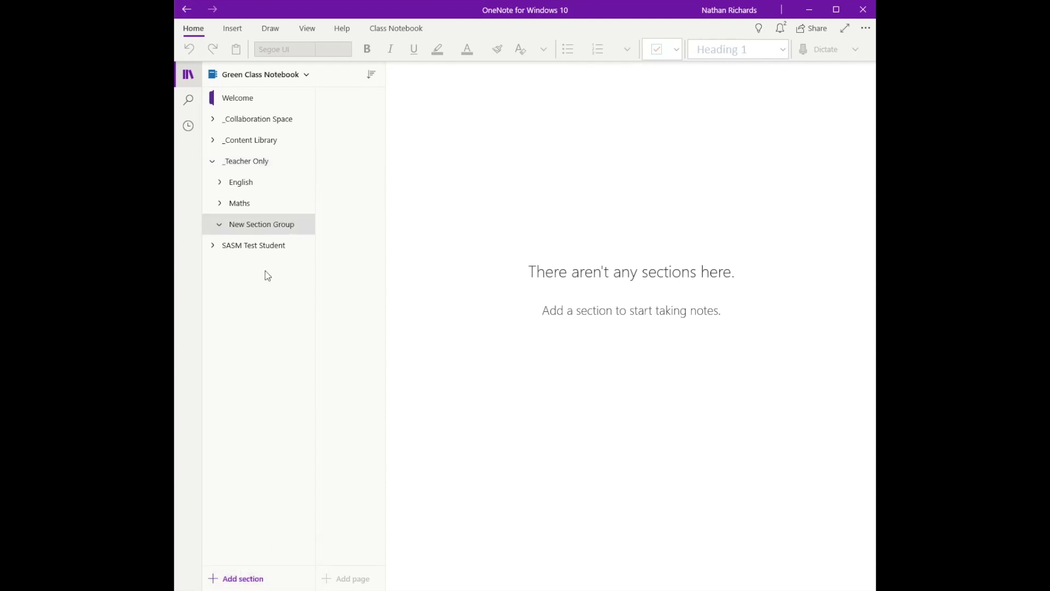
right_click(272, 225)
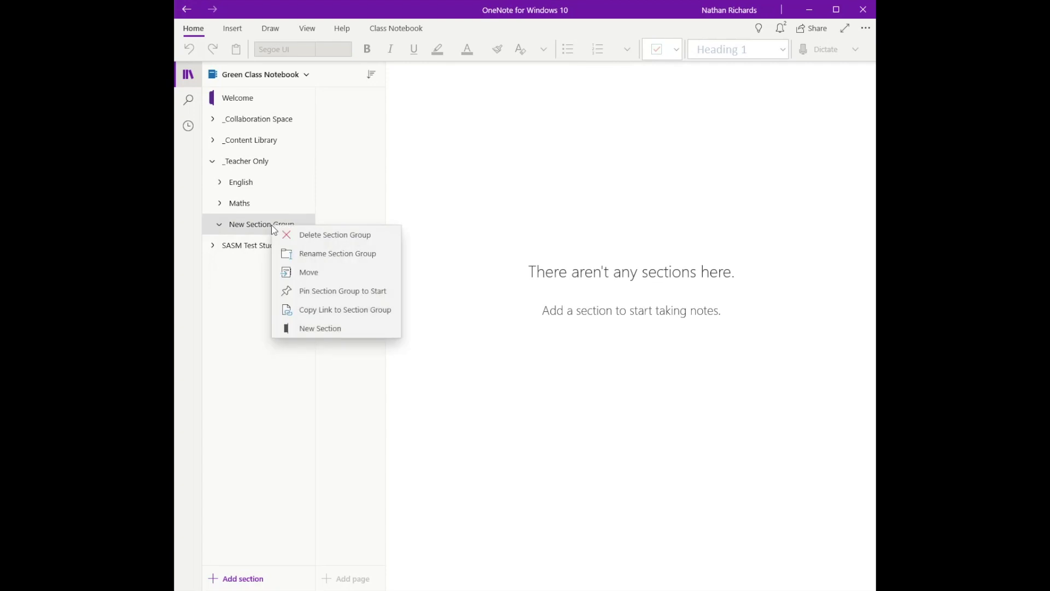
left_click(336, 251)
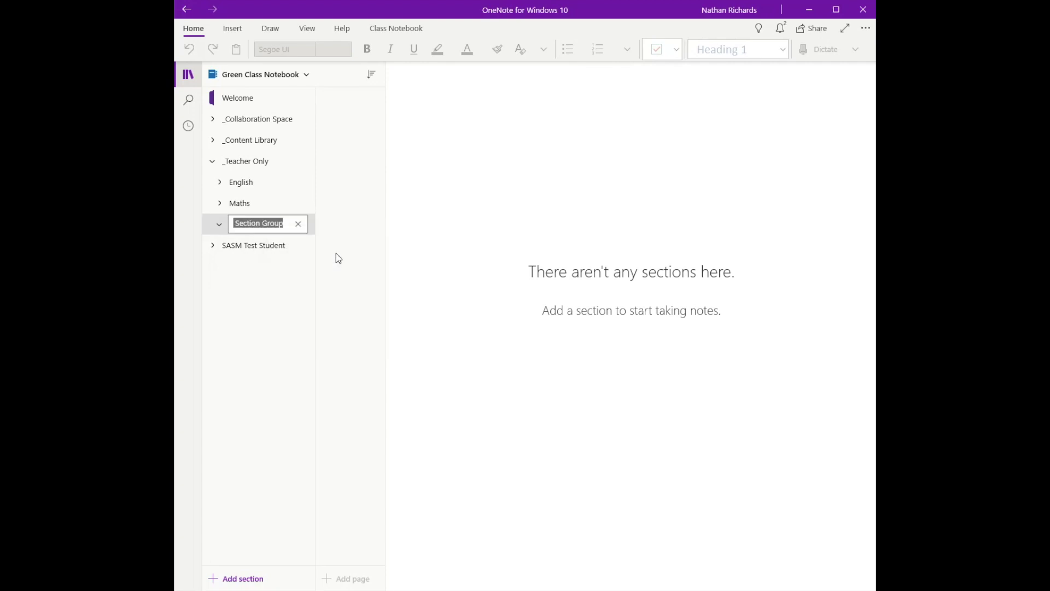
type("Science")
Add four Science sections named Term 1, Term 2, Term 3 and Term 4.
left_click(239, 577)
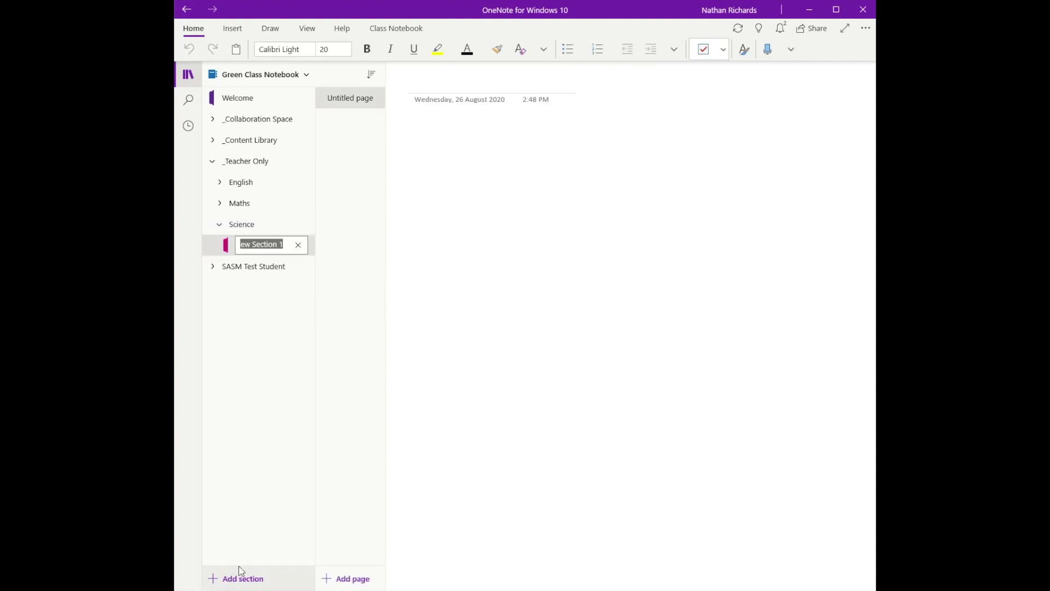
type("Term 1")
left_click(241, 578)
type("T")
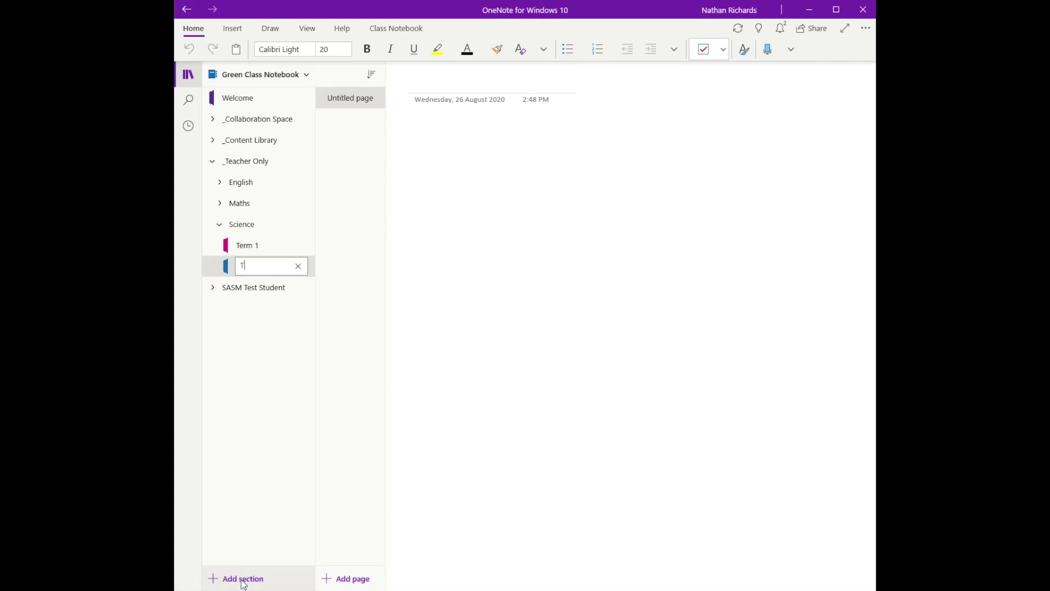
type("erm 2")
left_click(243, 583)
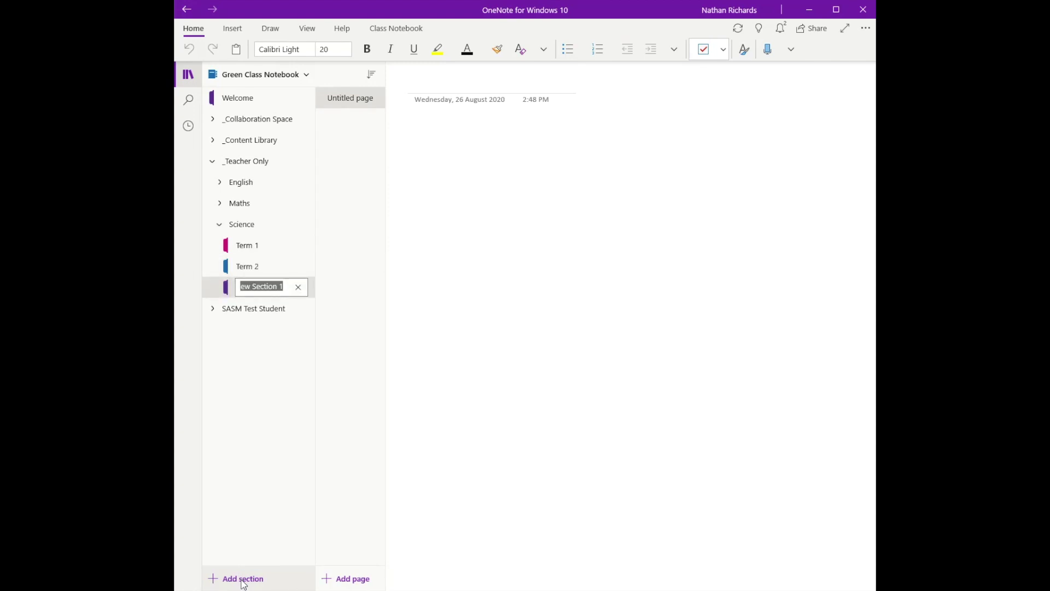
type("Term 3")
left_click(244, 579)
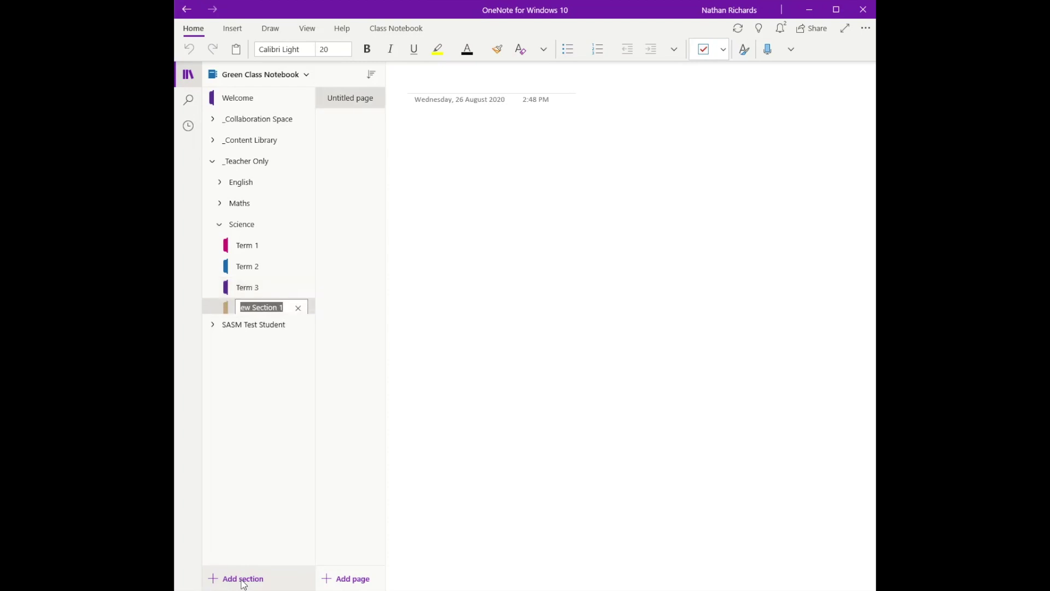
type("Term 4")
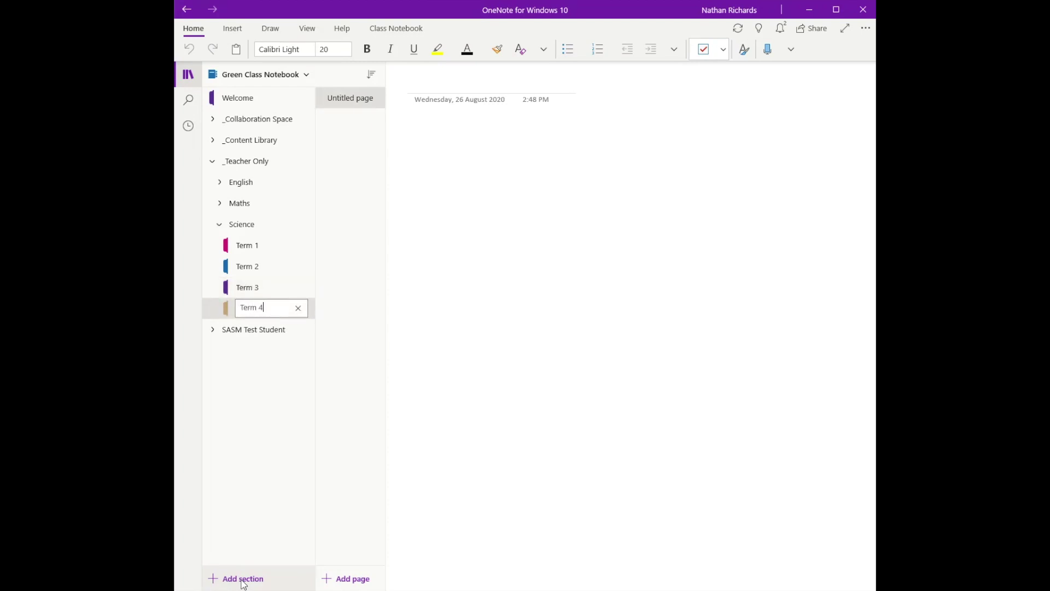
key("Return")
left_click(219, 224)
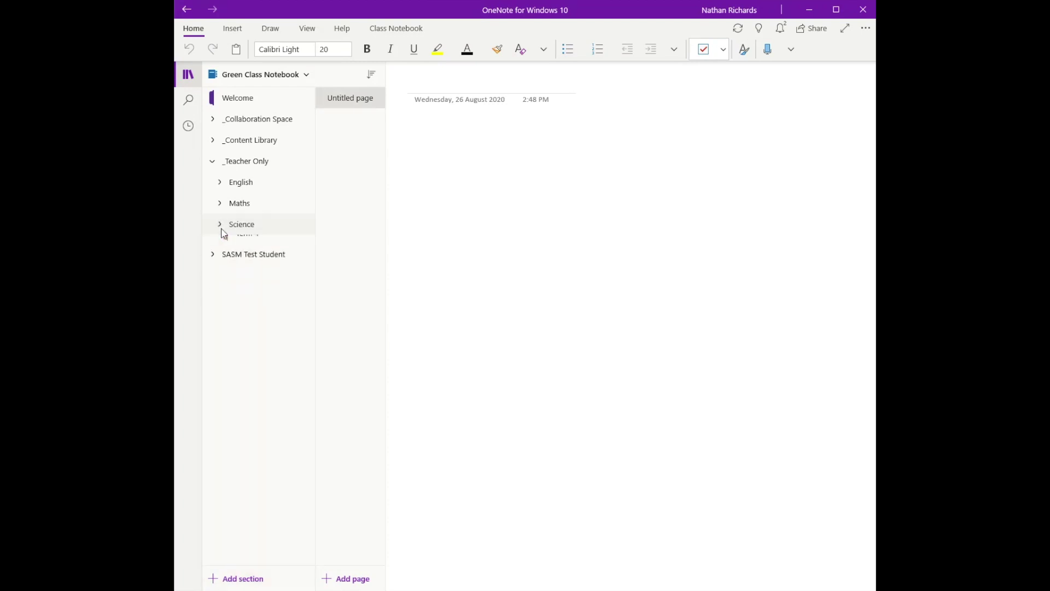
Expand English and look through its Term 1, Term 2 and Term 4 sections.
left_click(219, 166)
left_click(219, 166)
left_click(239, 186)
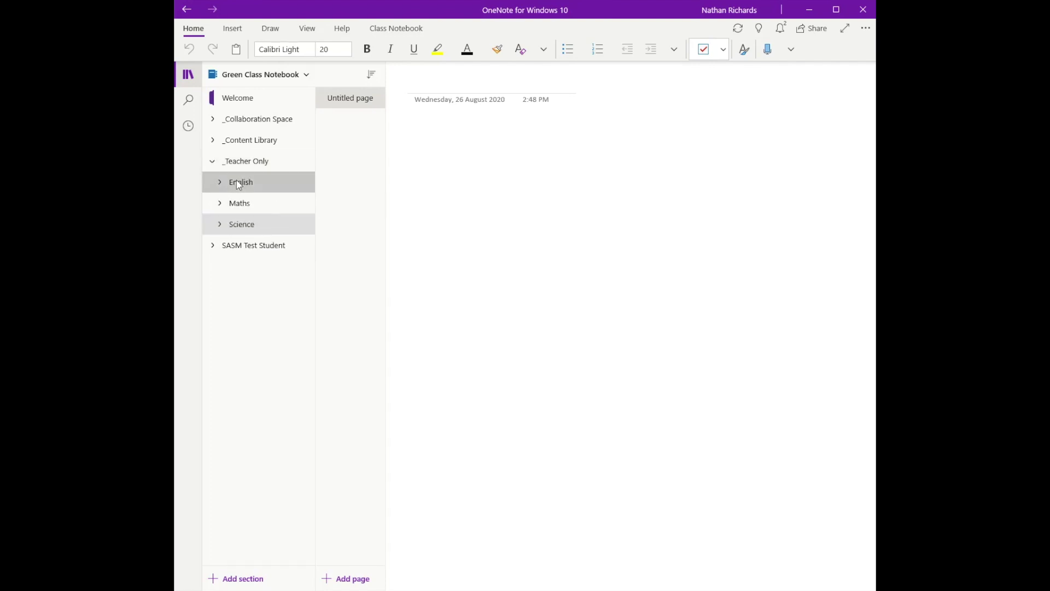
left_click(244, 207)
left_click(245, 231)
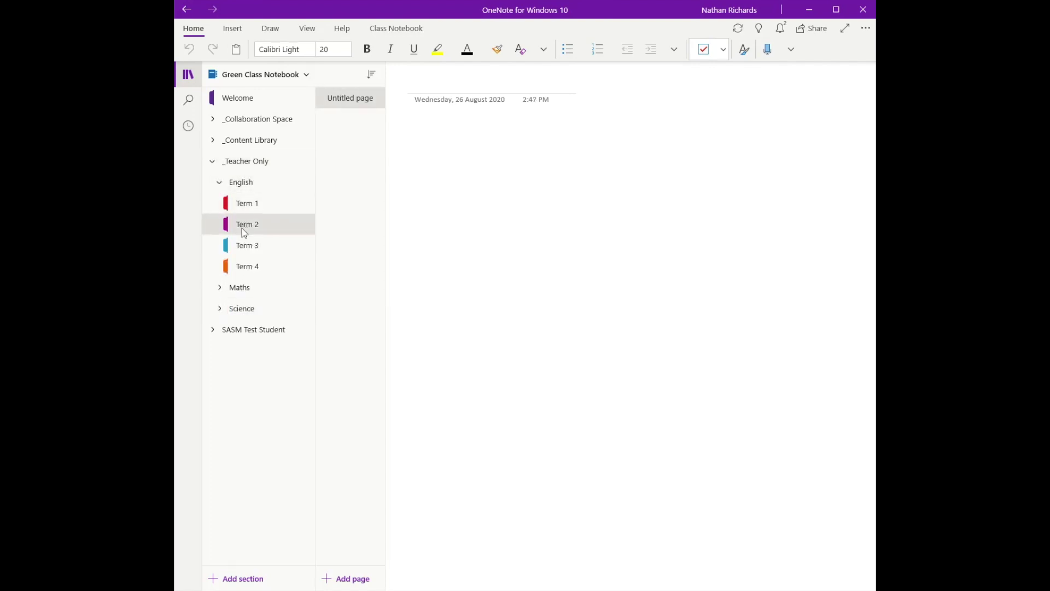
left_click(242, 262)
Open Maths Term 1 and show Topic 1's subpages.
left_click(237, 288)
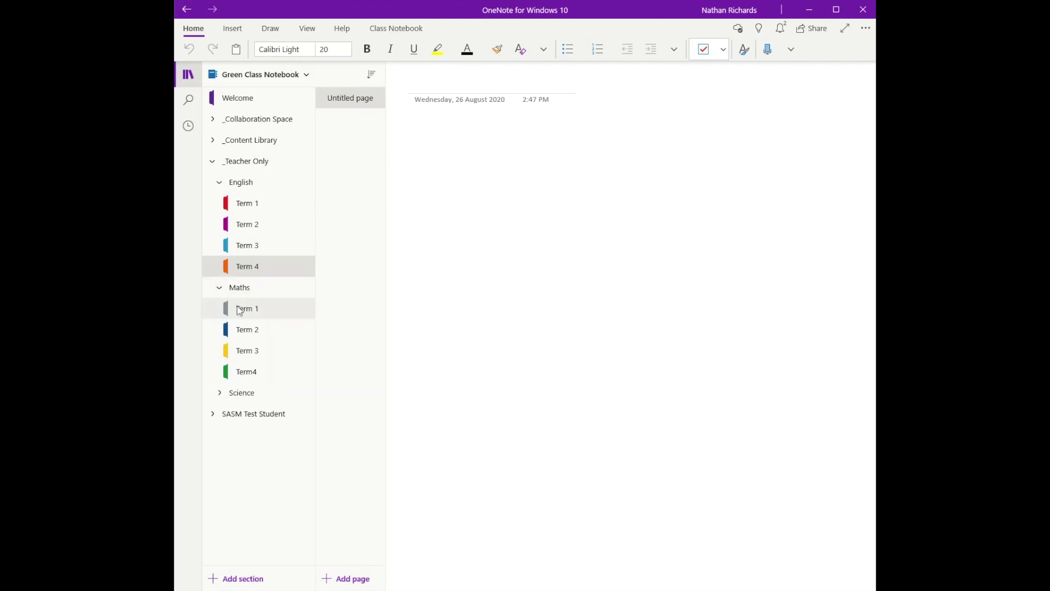
left_click(239, 310)
left_click(322, 98)
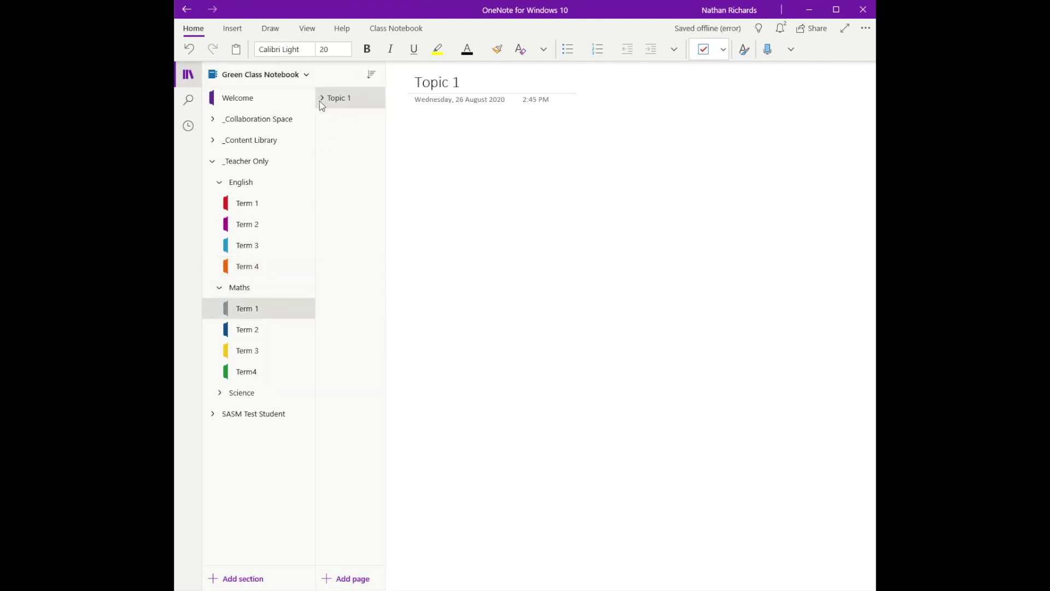
left_click(320, 101)
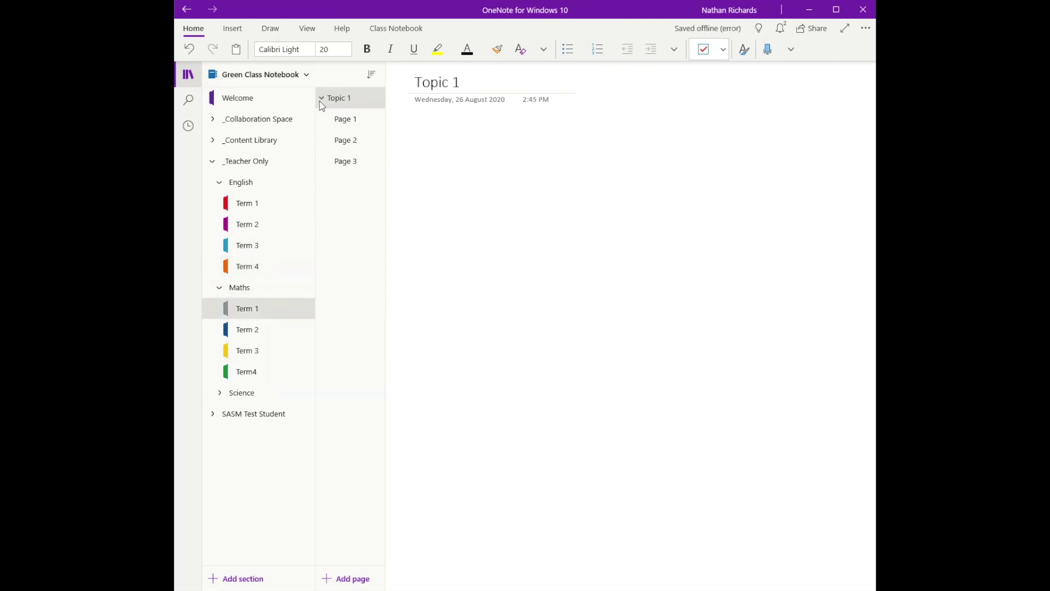